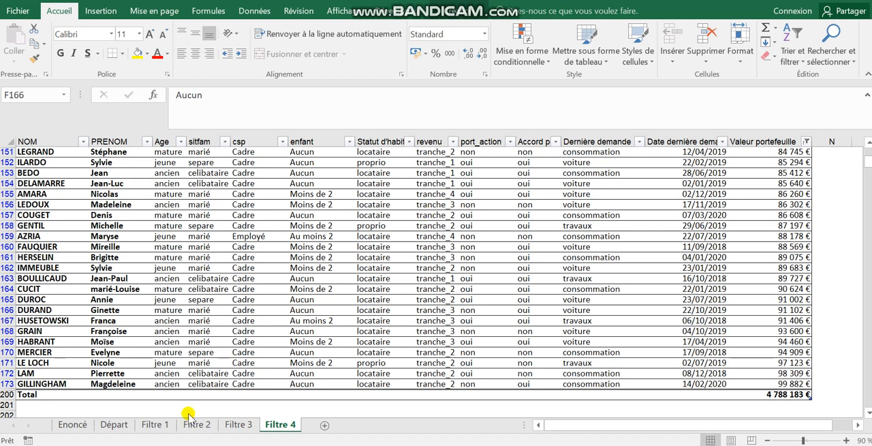
Check the pivot table assignment in Word, then insert a pivot table from the Départ sheet's Tableau1 on a new worksheet
key(alt+Tab)
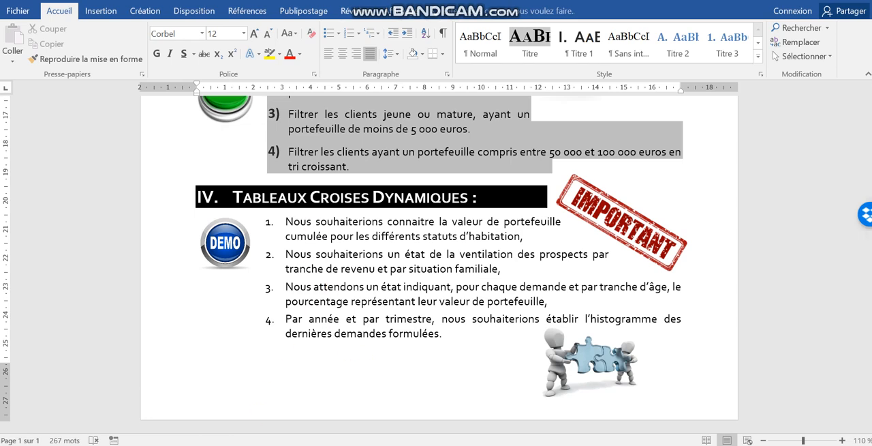
click(218, 445)
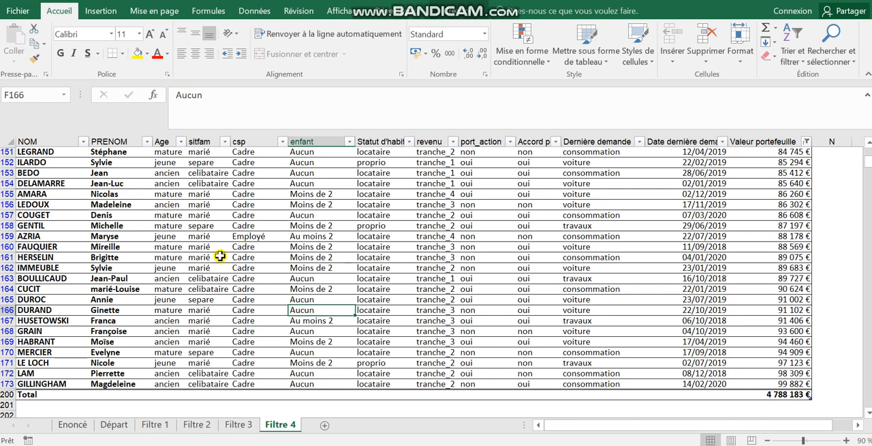
click(114, 424)
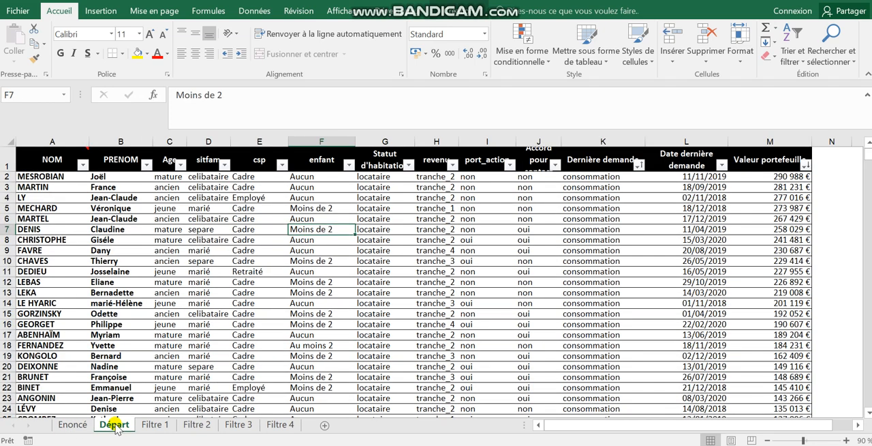
click(391, 220)
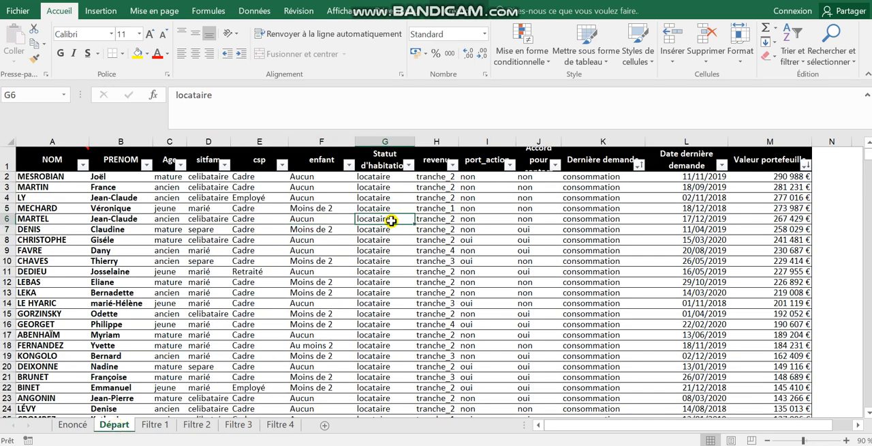
click(102, 12)
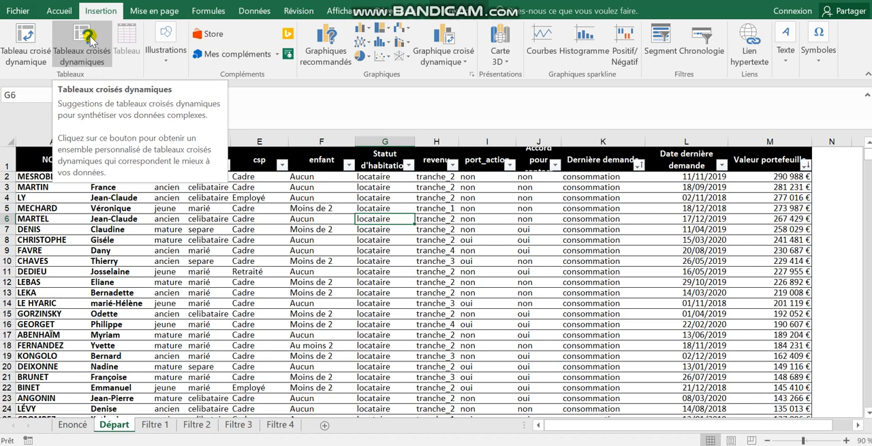
click(26, 44)
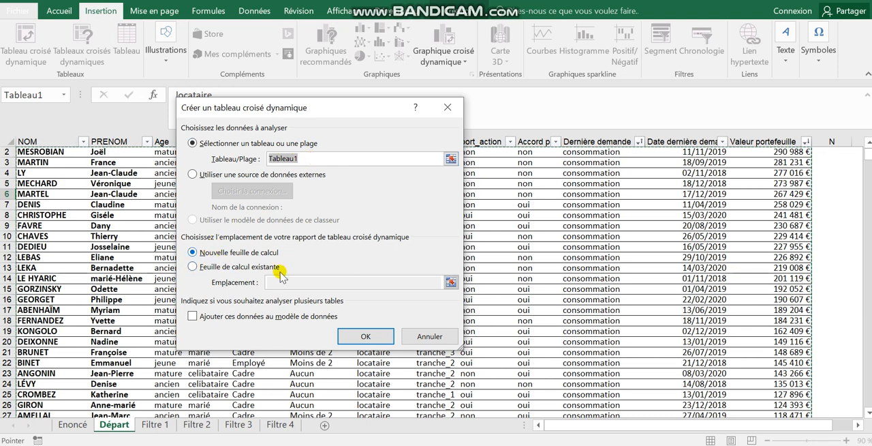
click(359, 337)
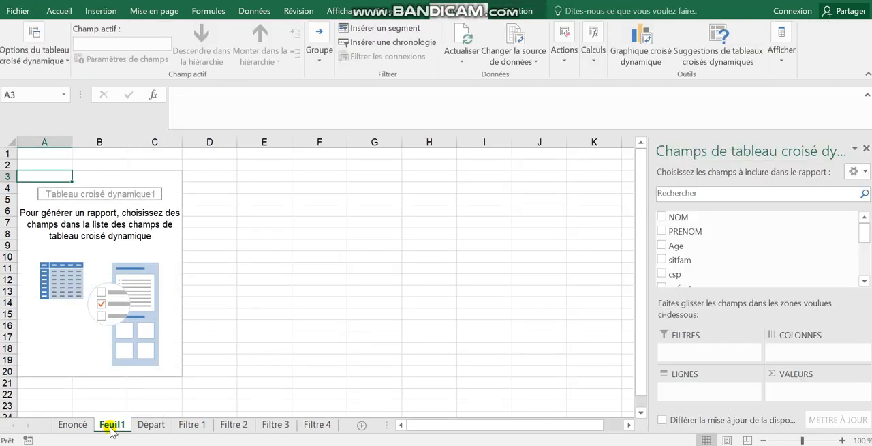
Move the new pivot table sheet after Filtre 4 and rename it TCD1
drag(110, 429, 337, 429)
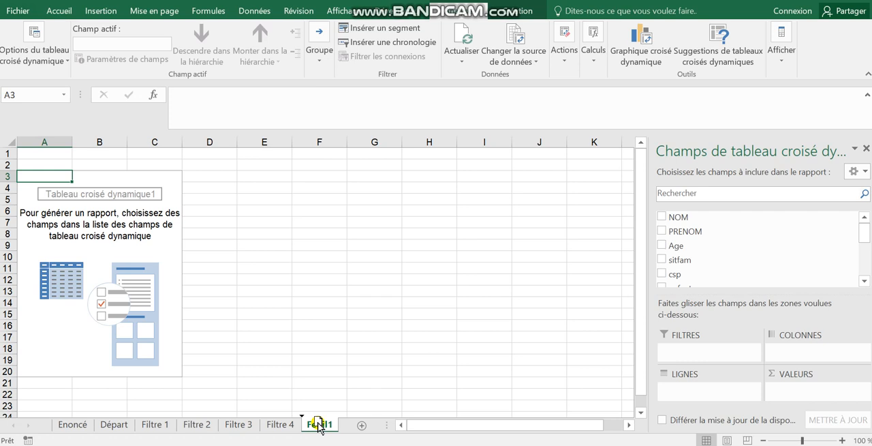
mouse_move(319, 425)
mouse_down()
mouse_move(117, 421)
mouse_move(325, 432)
mouse_move(315, 431)
mouse_move(320, 425)
mouse_up()
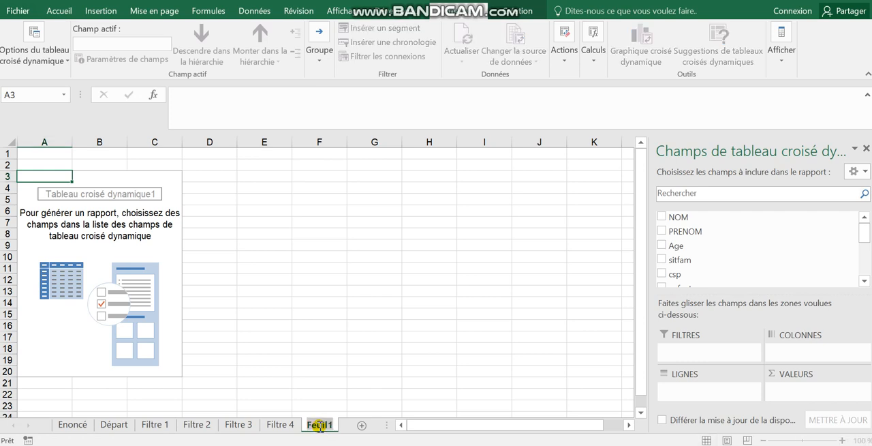
double_click(321, 426)
text(TCD)
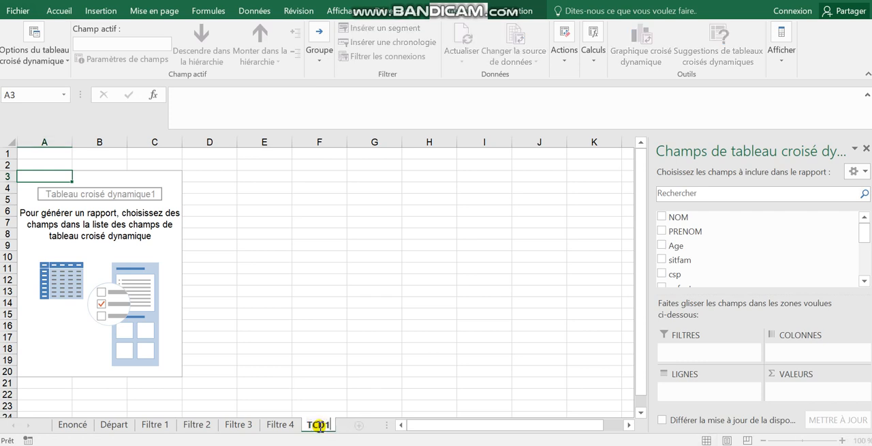
text(1)
click(331, 328)
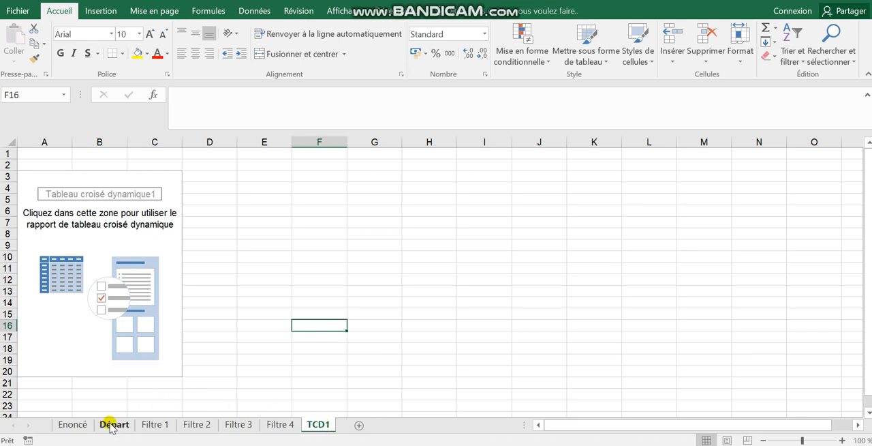
Create a copy of the TCD1 sheet at the end of the workbook and rename it TCD2
right_click(326, 425)
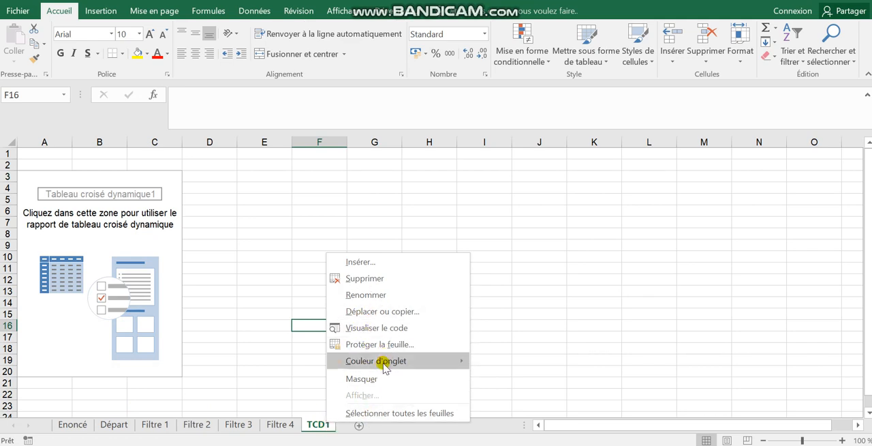
click(388, 307)
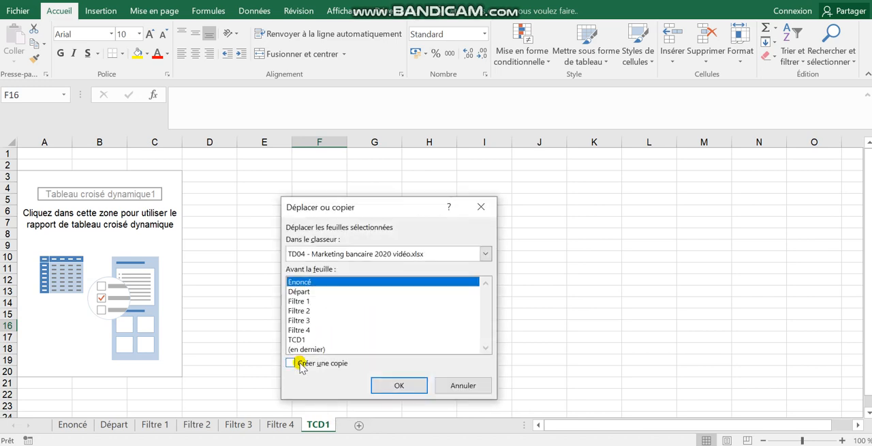
click(300, 365)
click(312, 348)
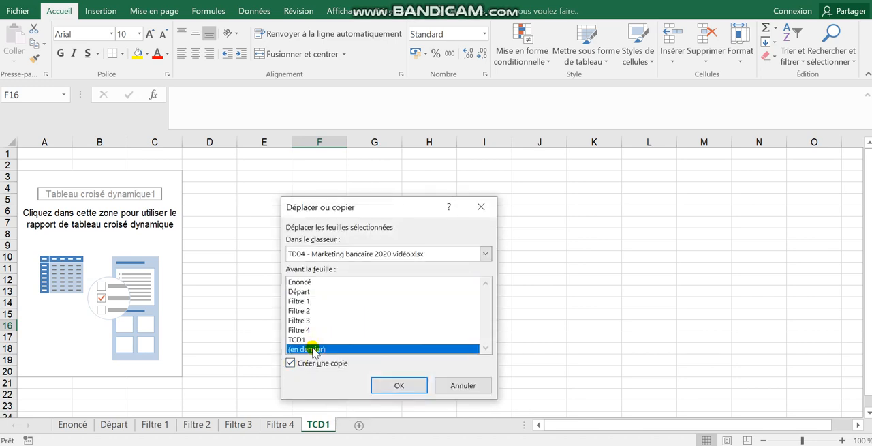
click(409, 386)
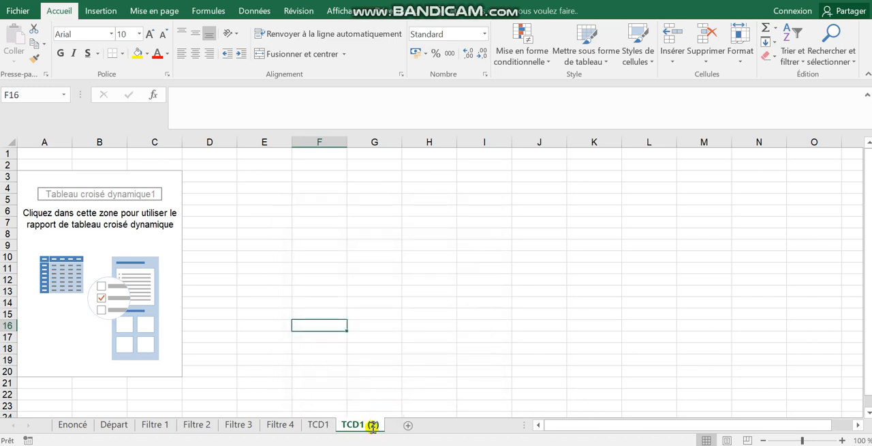
double_click(373, 425)
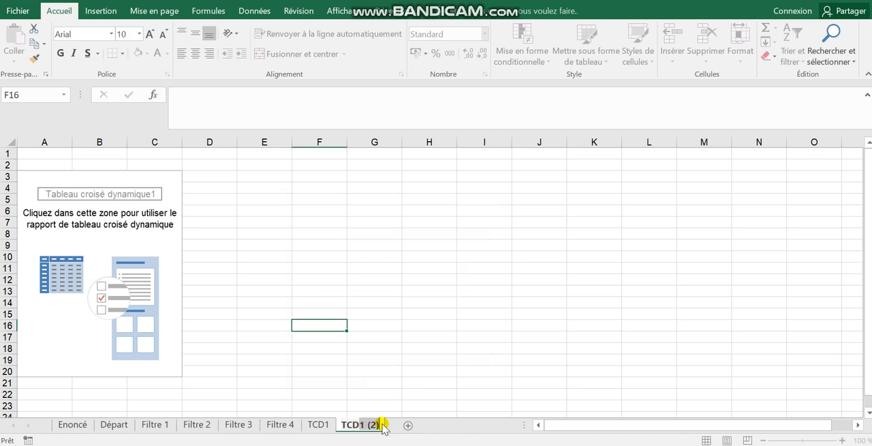
text(TCD2)
click(389, 347)
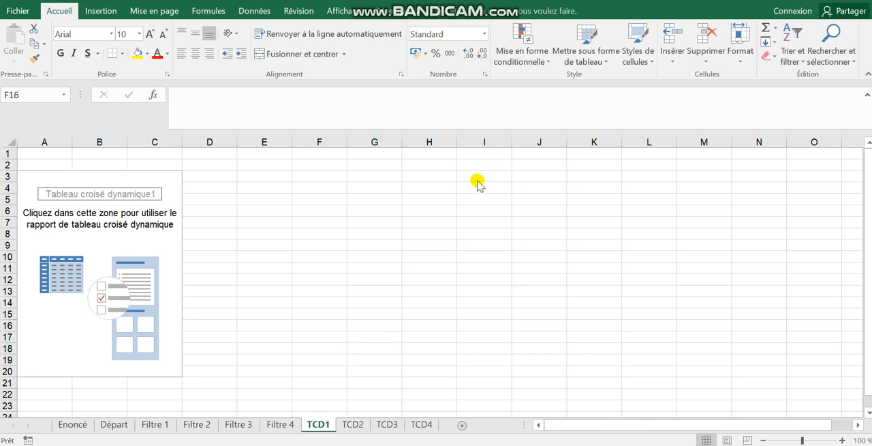
Review the first pivot table request in the Word assignment and compare the Départ column headings with the TCD1 field list
click(321, 424)
click(283, 359)
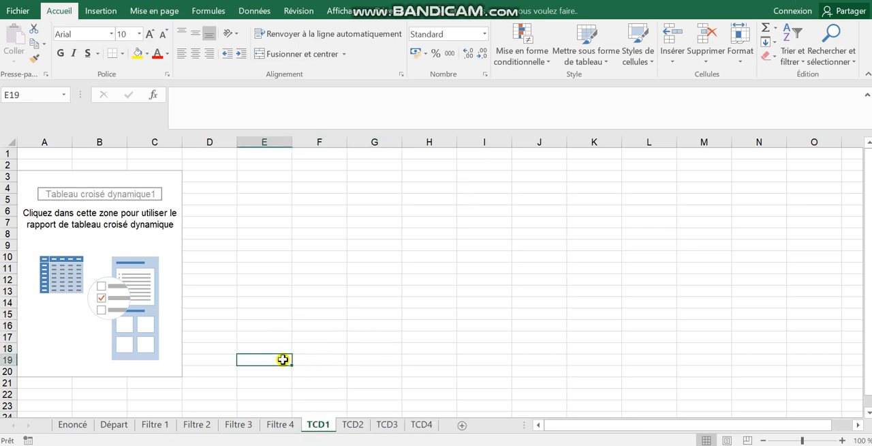
key(alt+Tab)
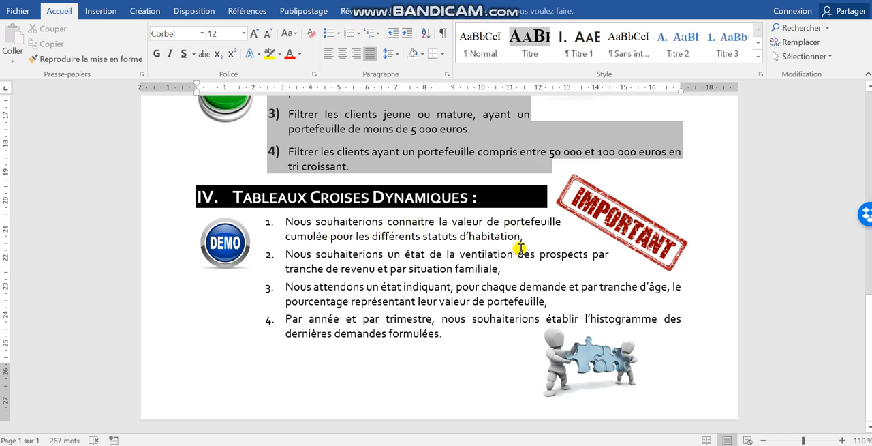
key(alt+Tab)
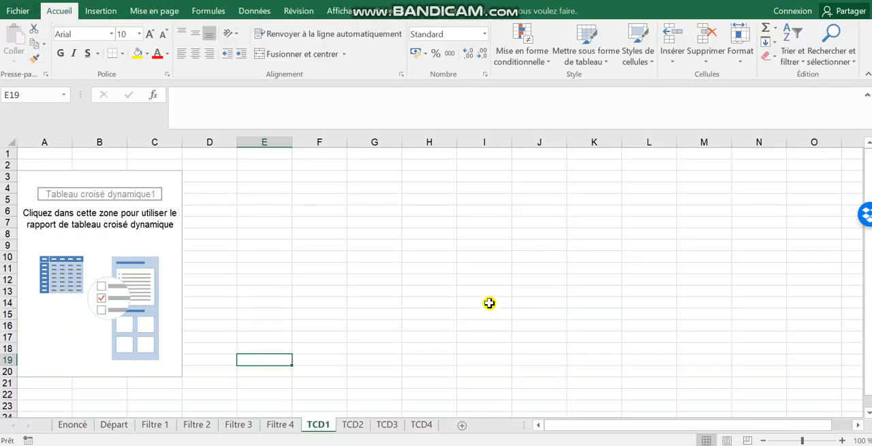
click(103, 237)
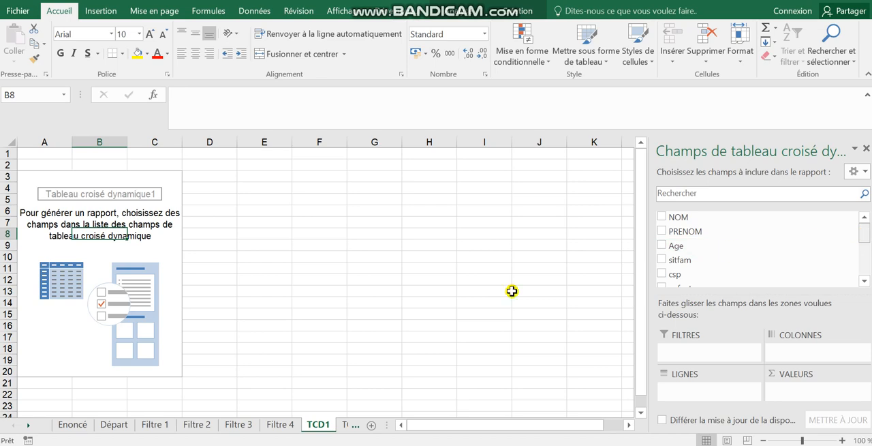
click(115, 426)
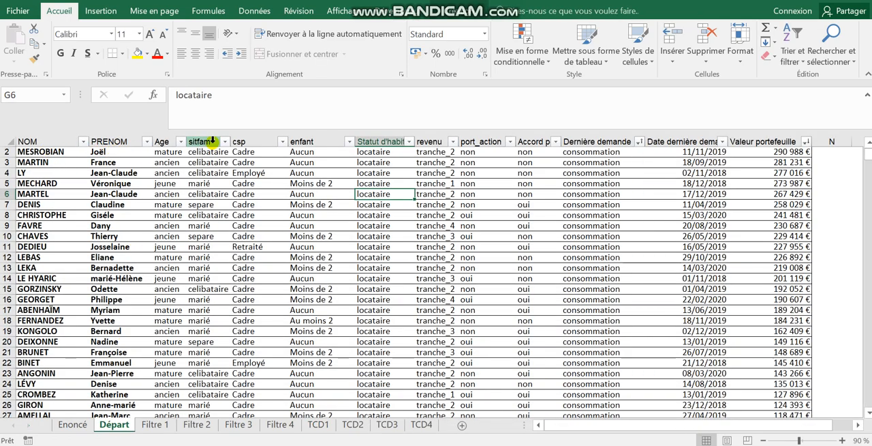
click(353, 424)
click(321, 424)
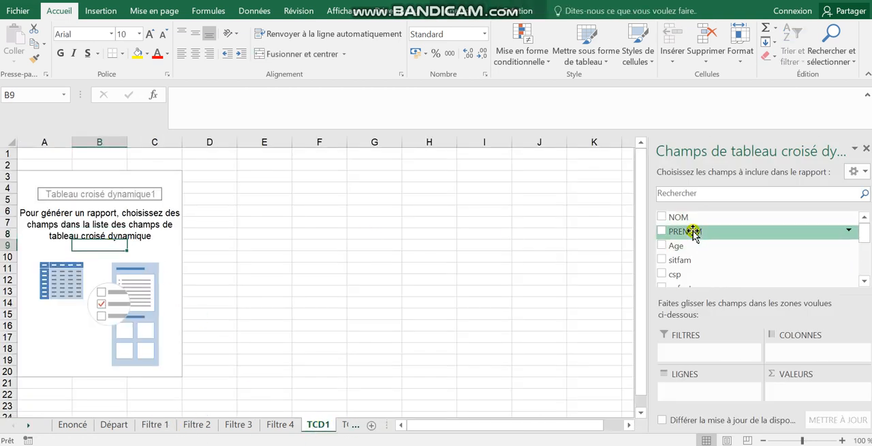
Add the Statut d'habitation field to the rows of the TCD1 pivot table, as the Word assignment requests
drag(864, 234, 866, 256)
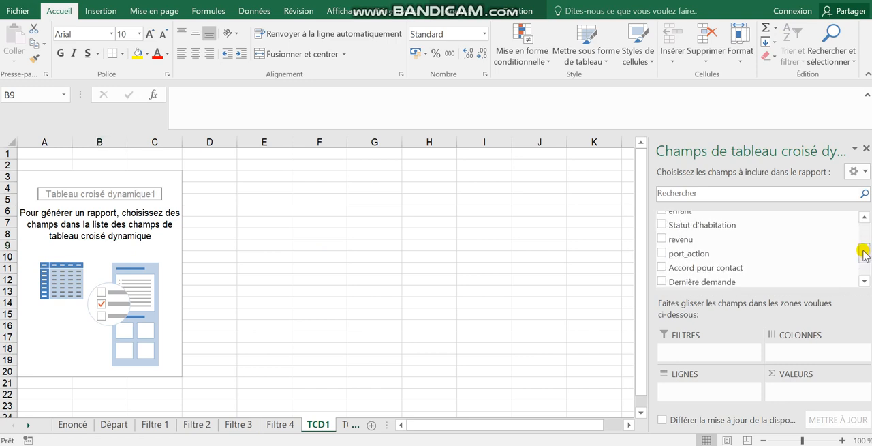
key(alt+Tab)
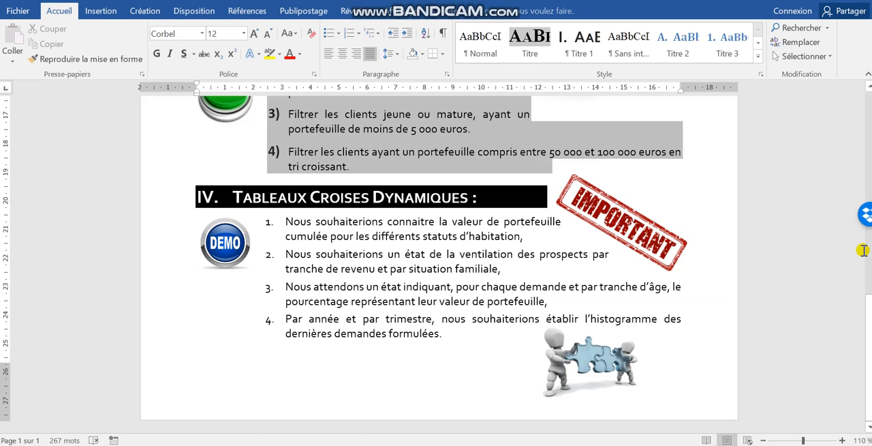
key(alt+Tab)
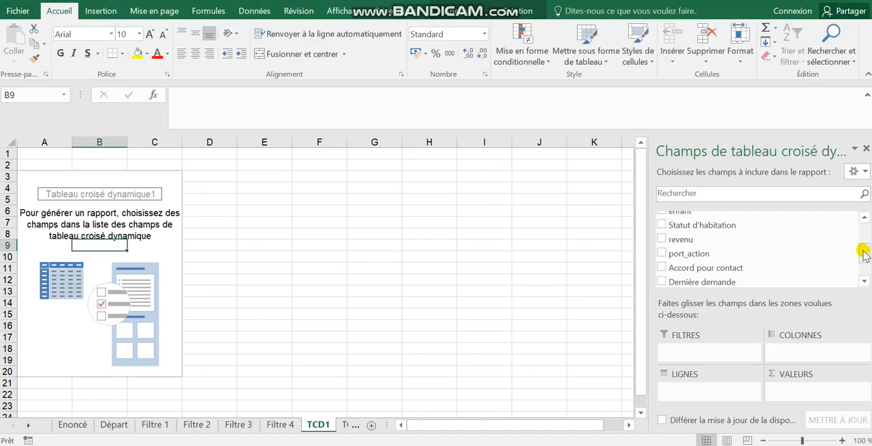
click(661, 225)
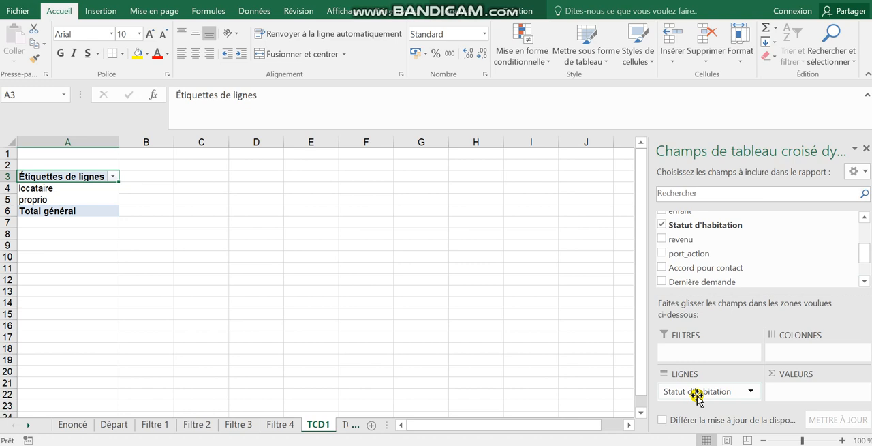
Recheck the request in Word and add Valeur portefeuille as a summed value in the TCD1 pivot table
key(alt+Tab)
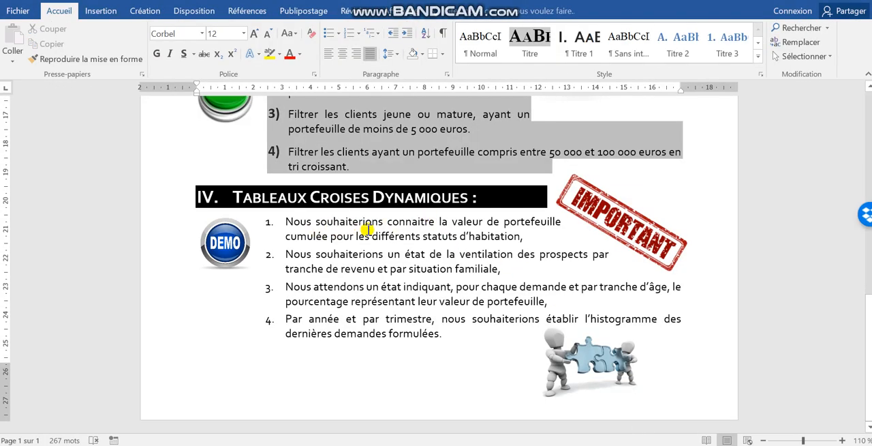
key(alt+Tab)
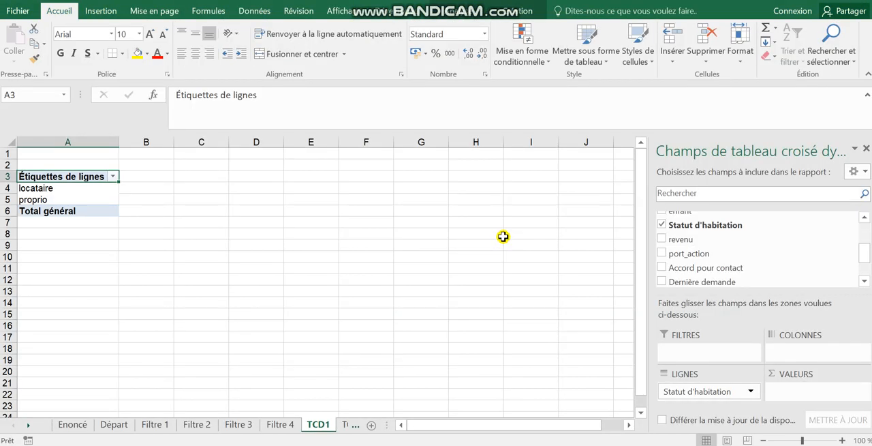
drag(864, 261, 864, 275)
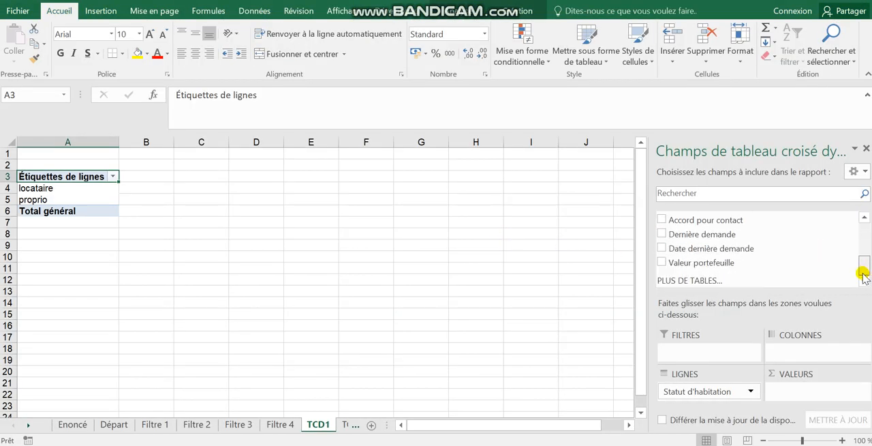
click(662, 263)
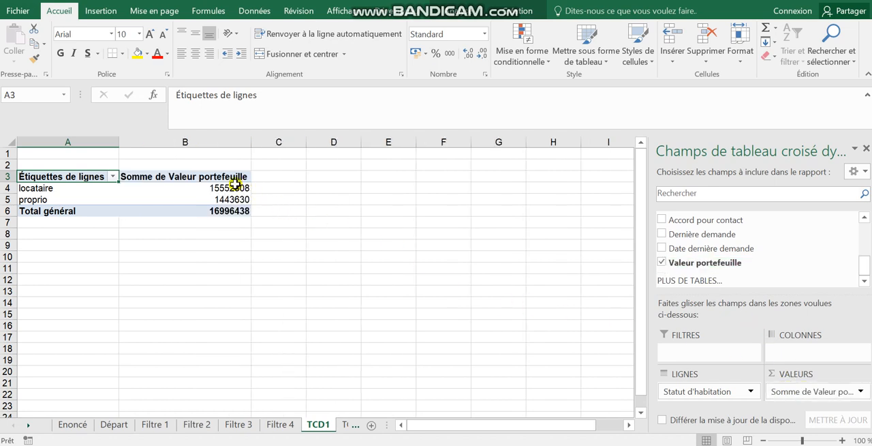
Apply the Comptabilité number format to the portfolio sums in cells B4:B6, including the grand total
drag(234, 184, 234, 208)
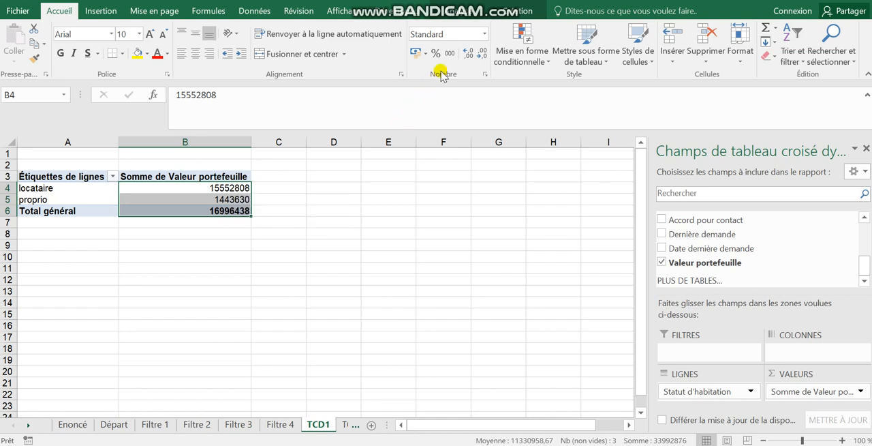
click(484, 33)
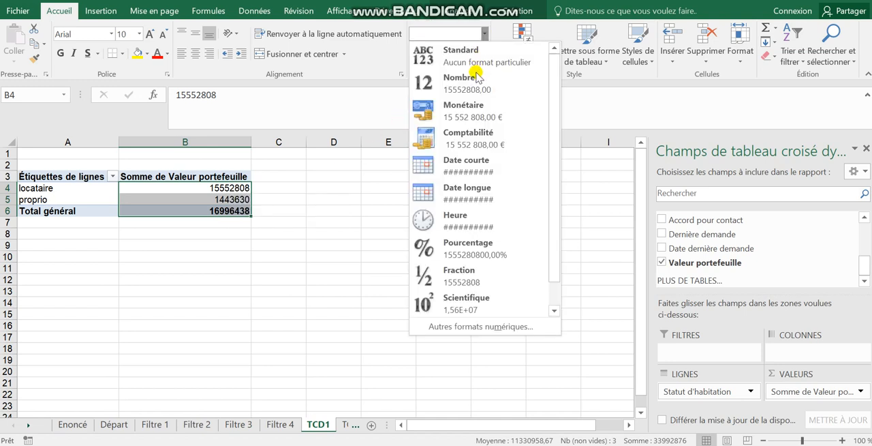
click(469, 141)
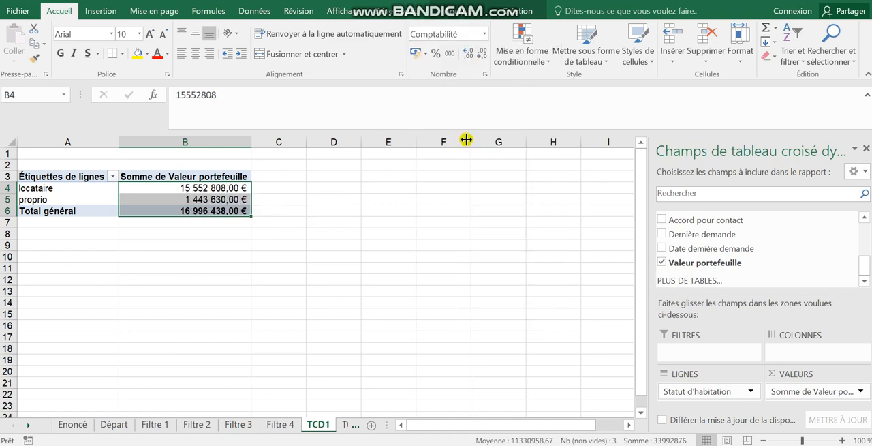
click(154, 189)
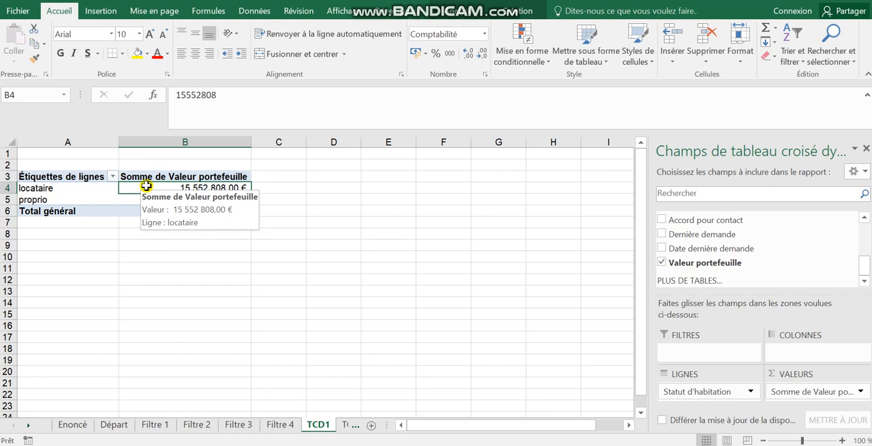
Review the portfolio sums in TCD1 and the available summary functions for the locataire value in cell B4
click(145, 199)
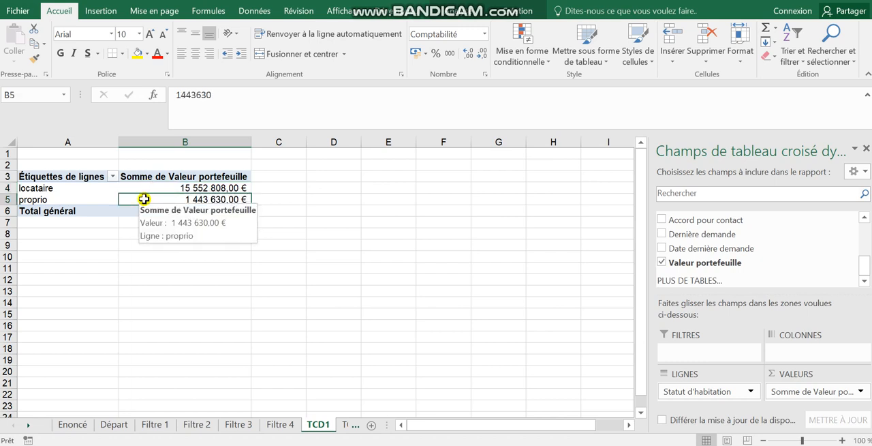
click(162, 187)
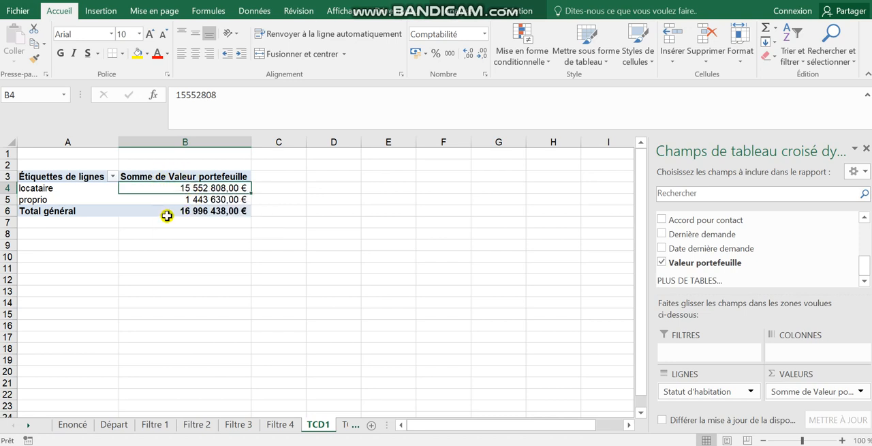
mouse_move(185, 188)
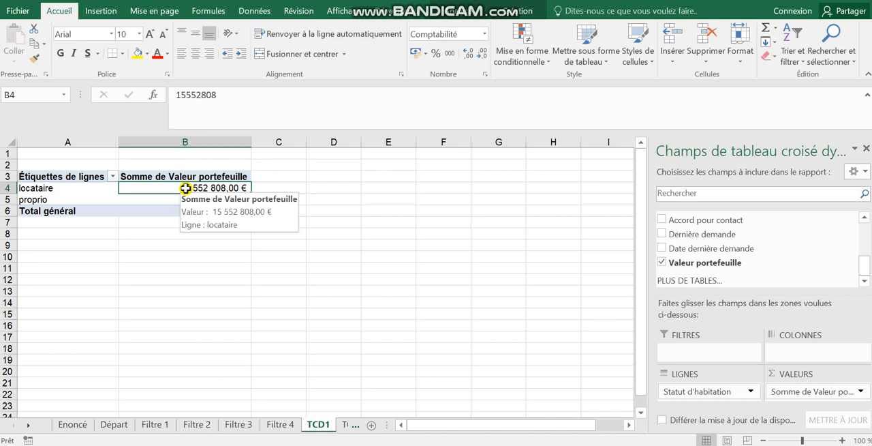
right_click(185, 188)
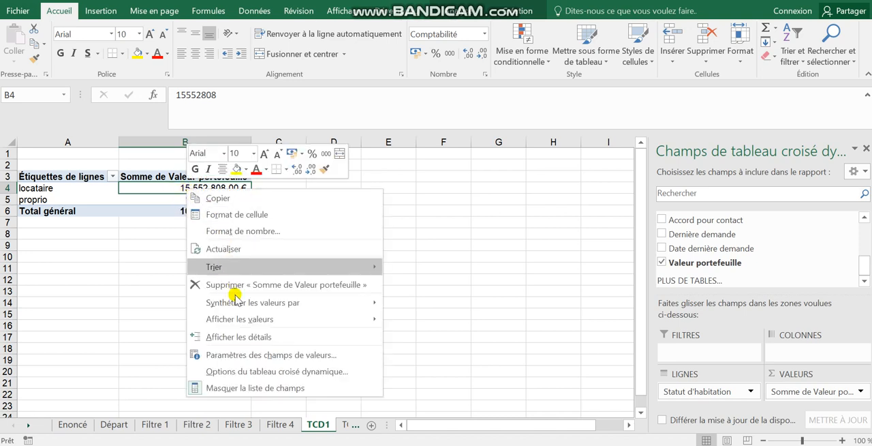
mouse_move(251, 302)
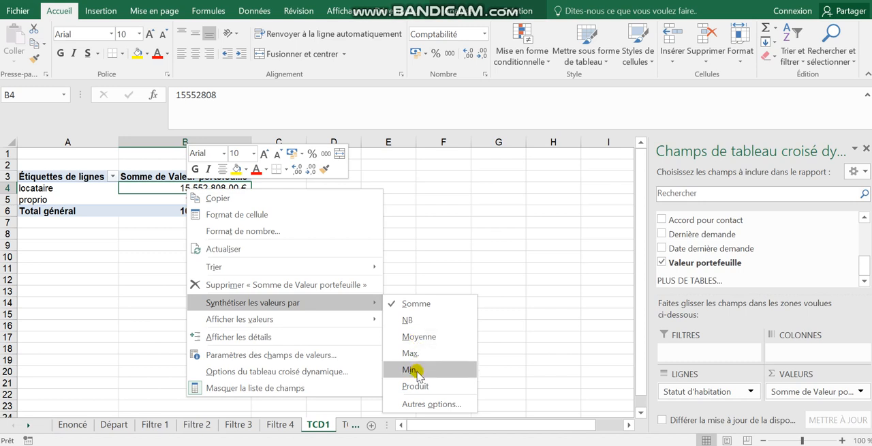
click(416, 228)
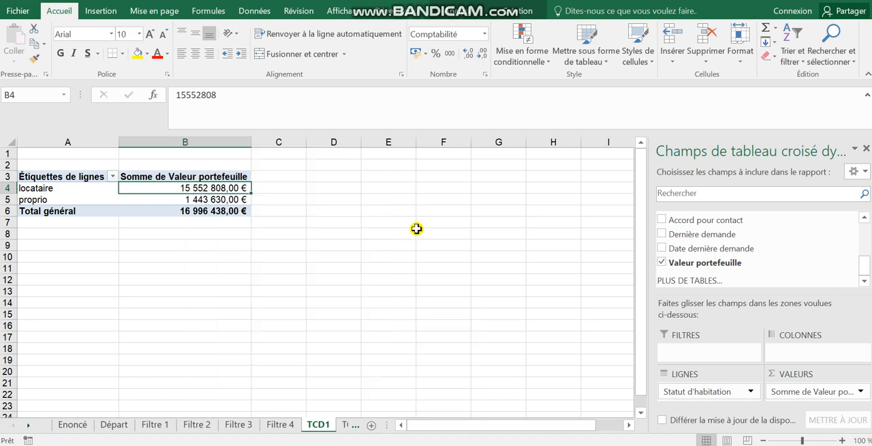
Check the second pivot table request in Word and add the revenu field to the rows of the TCD2 pivot table
click(790, 1)
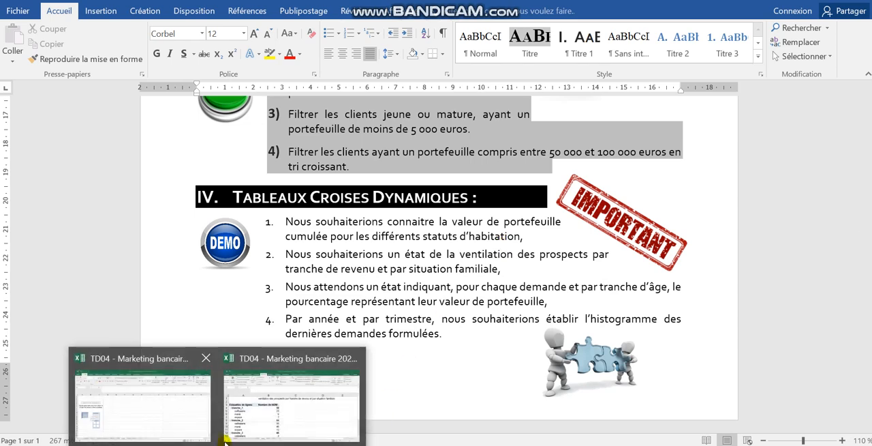
mouse_move(269, 411)
click(165, 356)
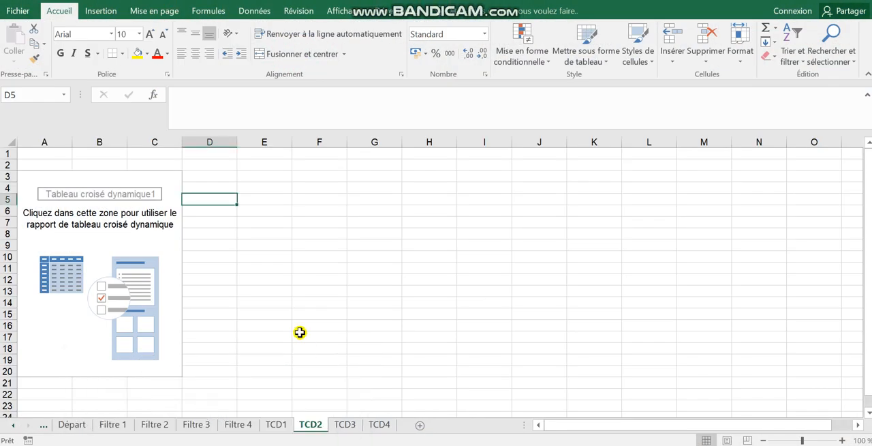
click(135, 241)
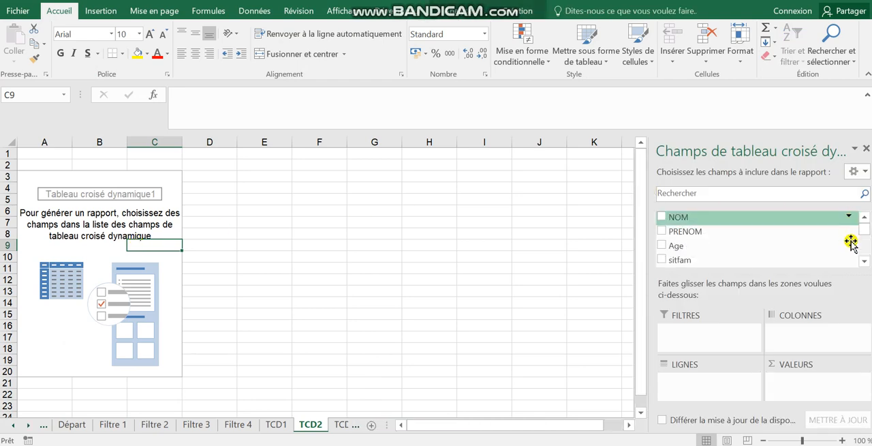
click(863, 261)
click(864, 261)
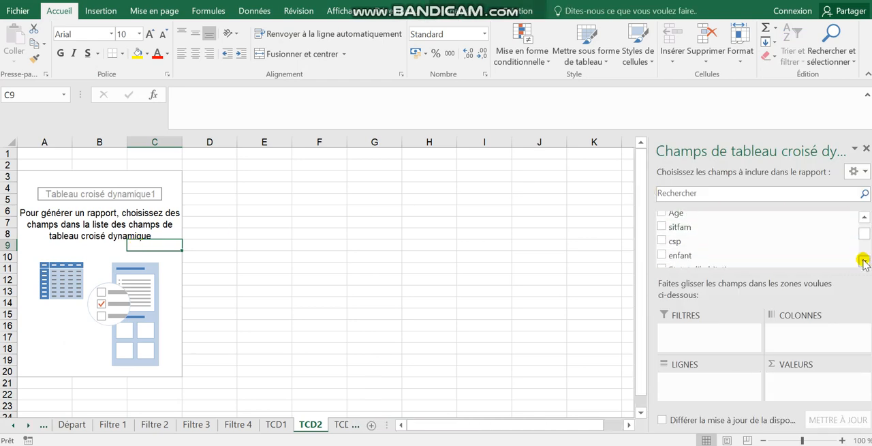
click(863, 261)
click(863, 260)
click(863, 261)
click(863, 261)
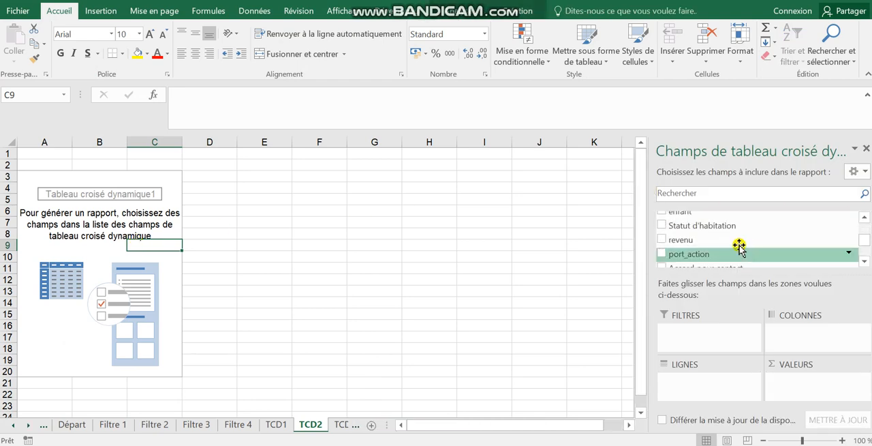
click(661, 240)
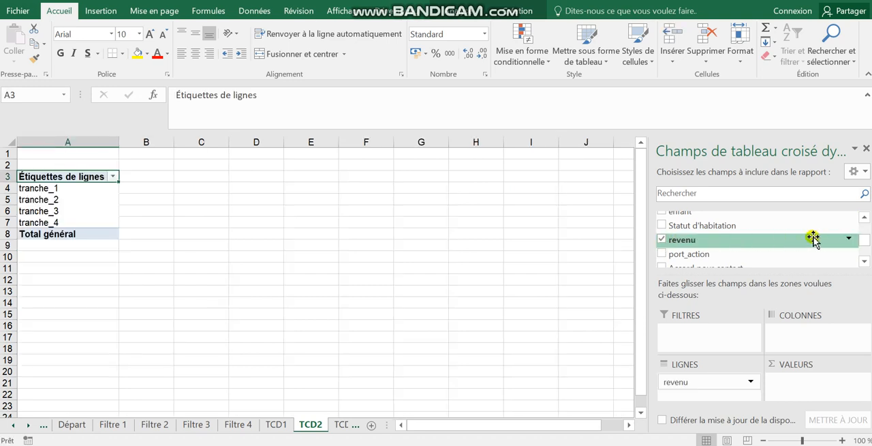
Add the sitfam field to the TCD2 rows, try it above revenu, and finish with it nested under revenu
click(864, 216)
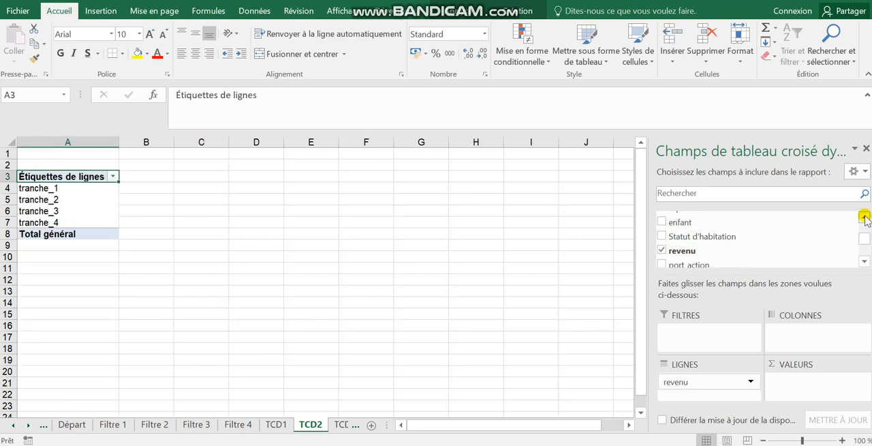
click(864, 217)
click(863, 217)
click(864, 217)
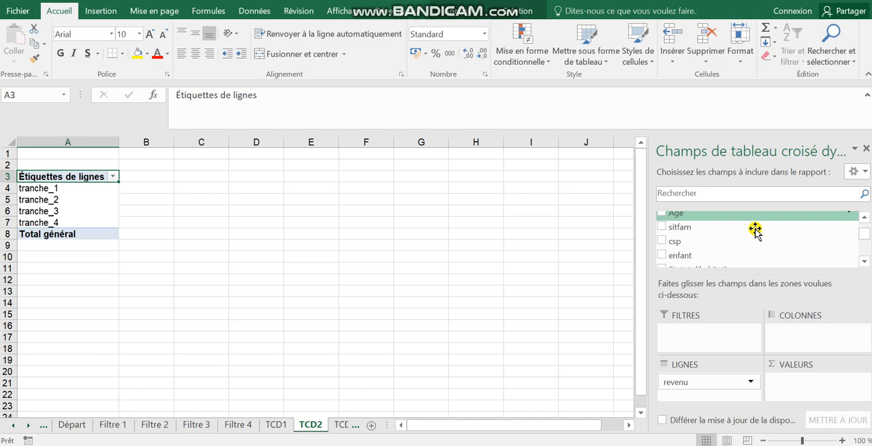
click(661, 226)
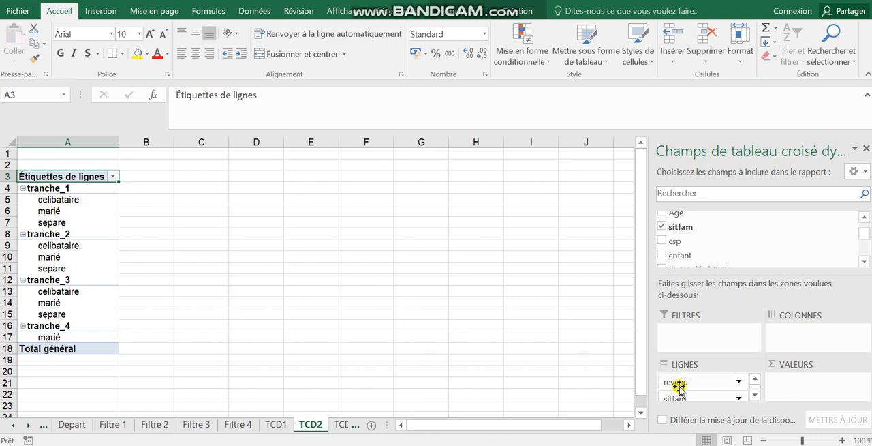
drag(691, 398, 696, 377)
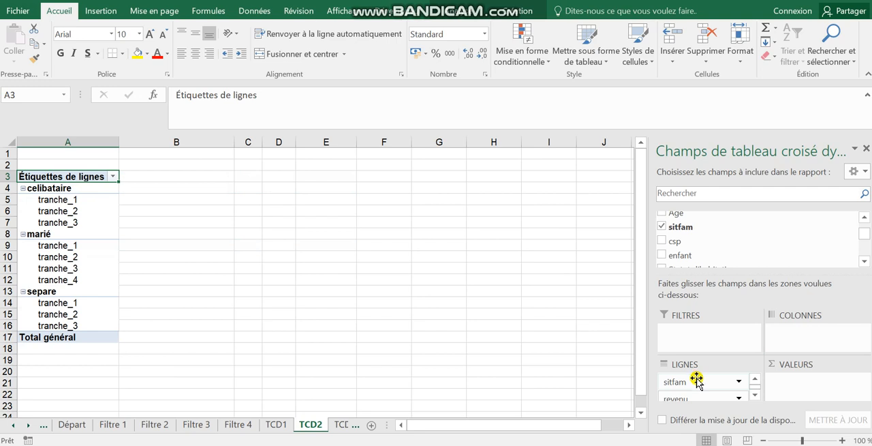
drag(697, 377, 698, 397)
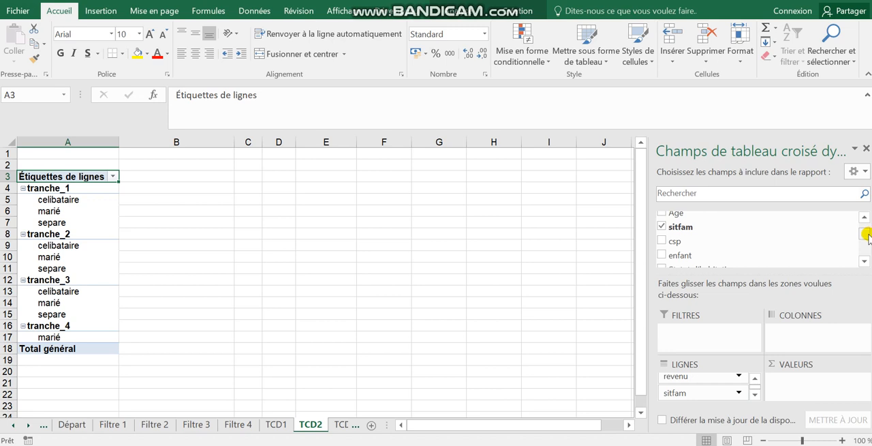
Add the NOM field as a counted value in the TCD2 pivot table
drag(865, 234, 864, 225)
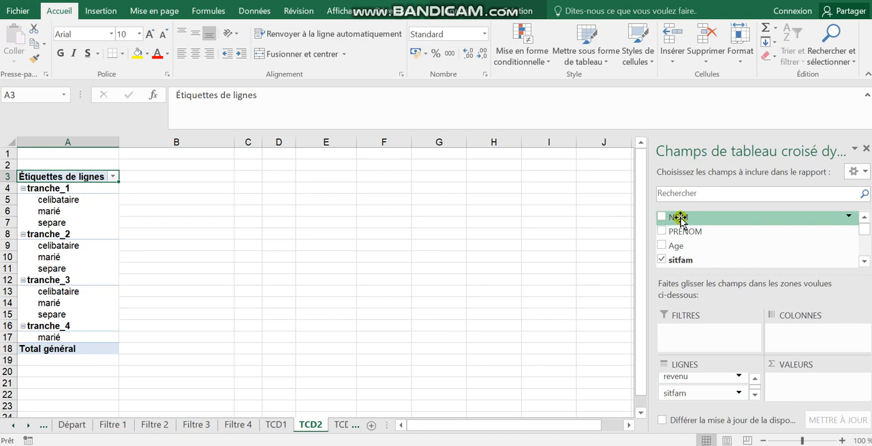
drag(680, 216, 784, 378)
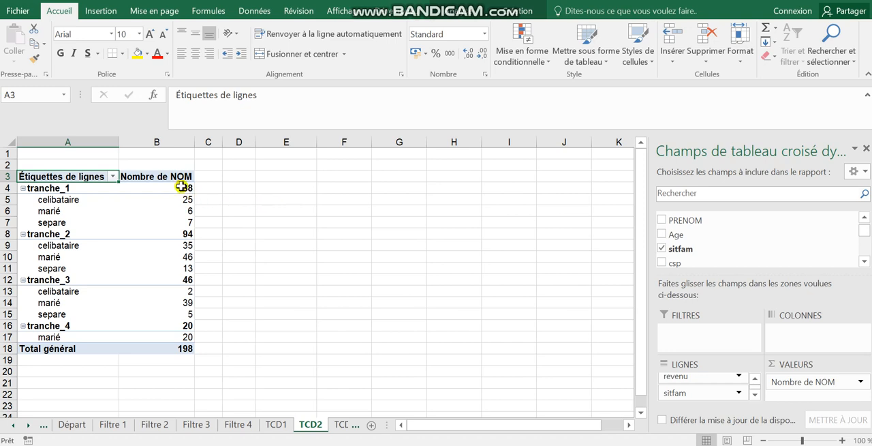
mouse_move(176, 292)
Check the third request in Word and add Dernière demande to the rows of the TCD3 pivot table
key(alt+Tab)
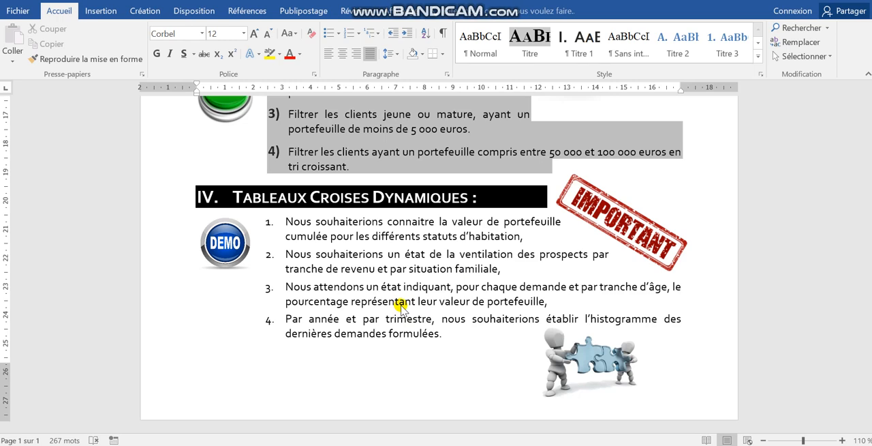
key(alt+Tab)
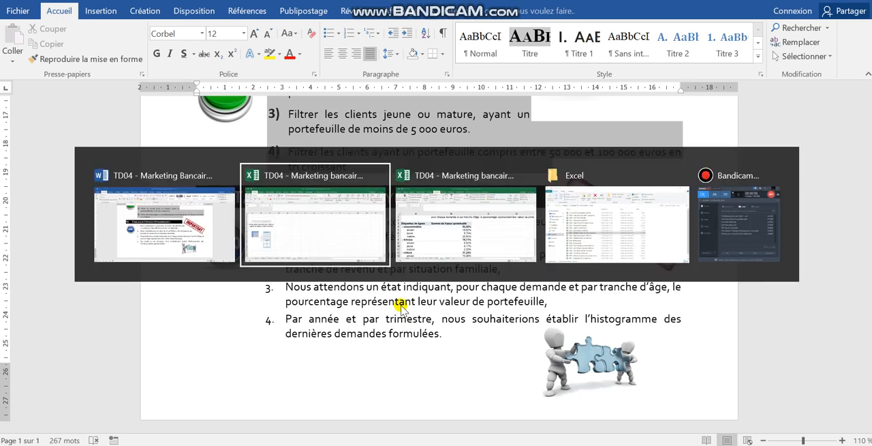
click(150, 266)
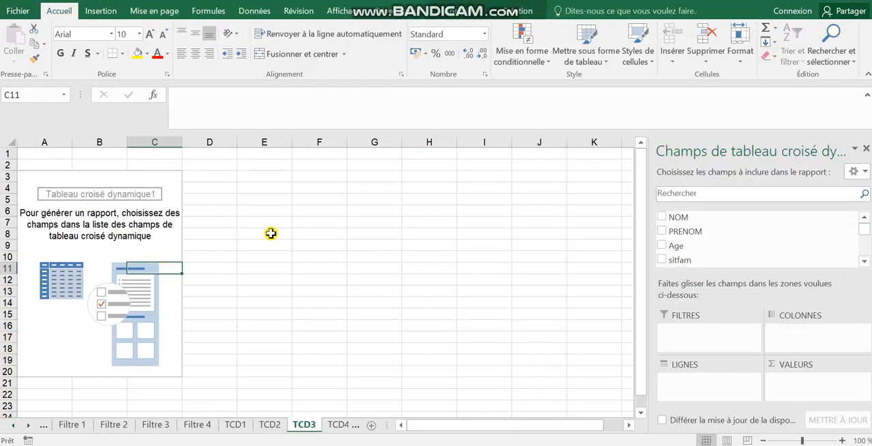
click(864, 261)
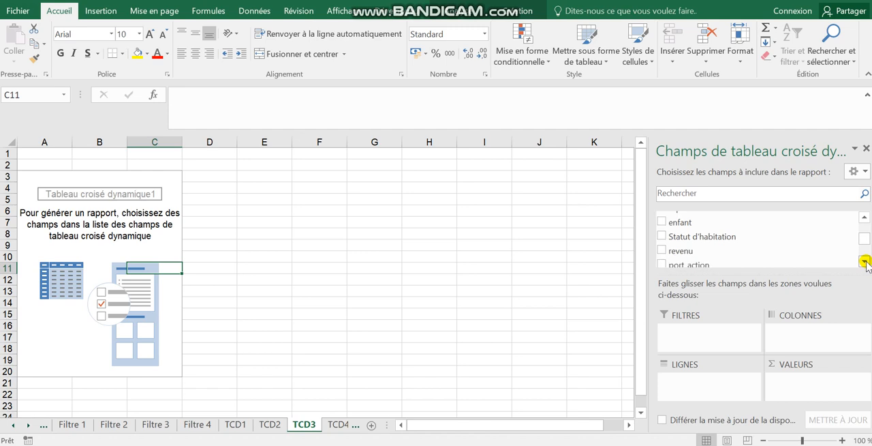
click(864, 261)
click(864, 261)
click(864, 261)
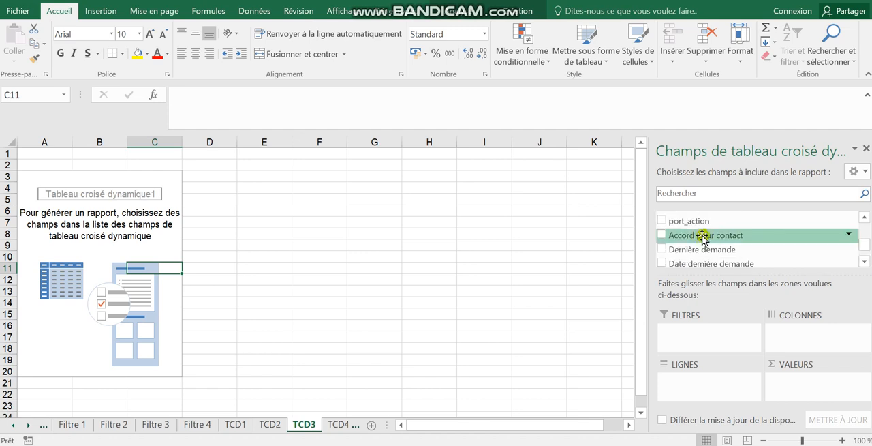
click(661, 248)
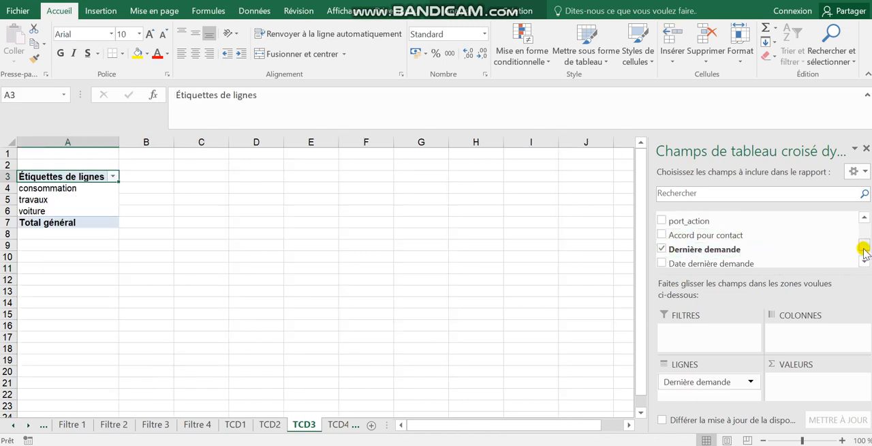
Nest the Age field under Dernière demande in the TCD3 rows and add Valeur portefeuille as a summed value
drag(865, 249, 864, 231)
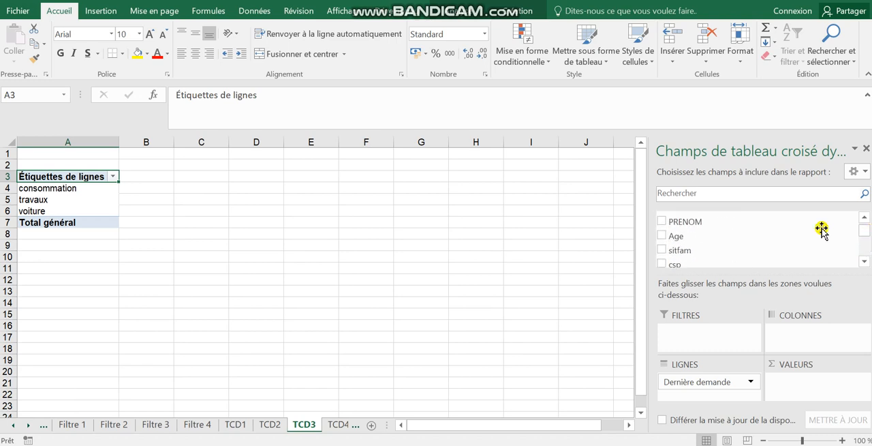
click(661, 235)
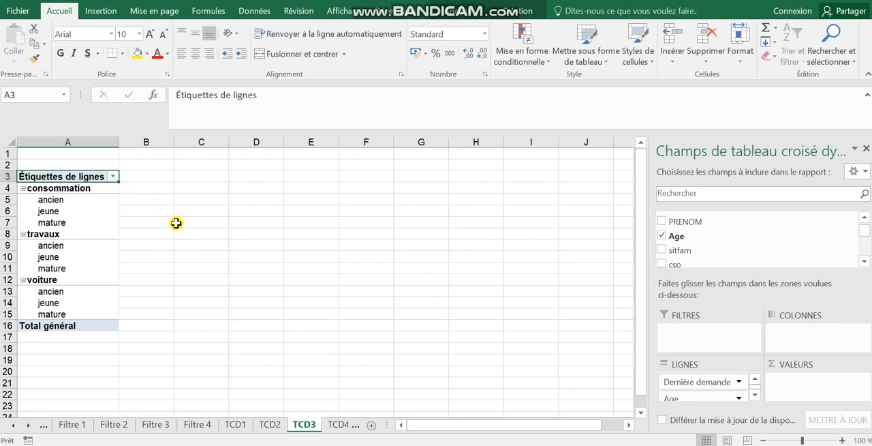
drag(864, 229, 866, 250)
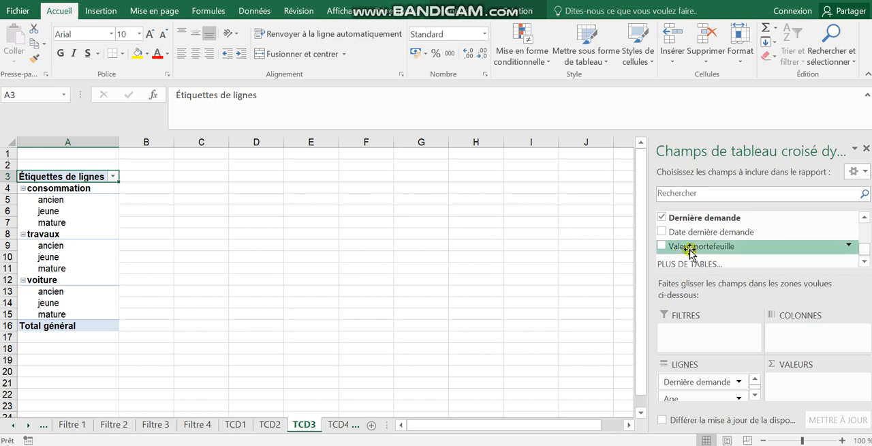
click(661, 246)
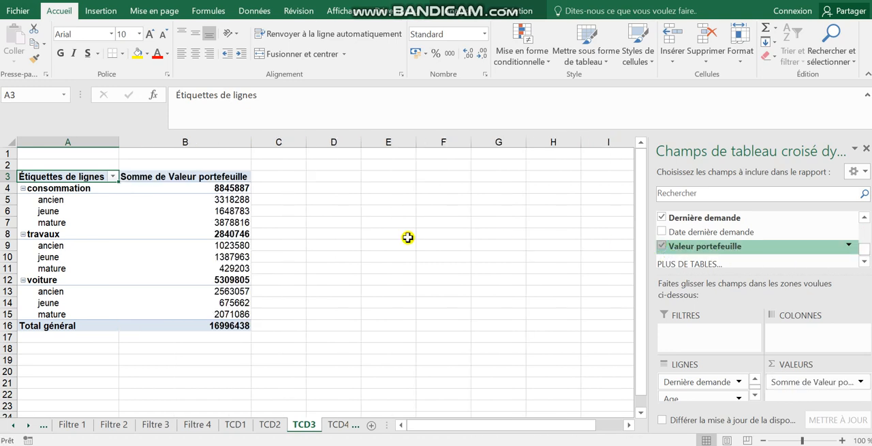
Apply the Monétaire number format to the portfolio sums in cells B4:B16 of TCD3, including the grand total
drag(221, 191, 216, 325)
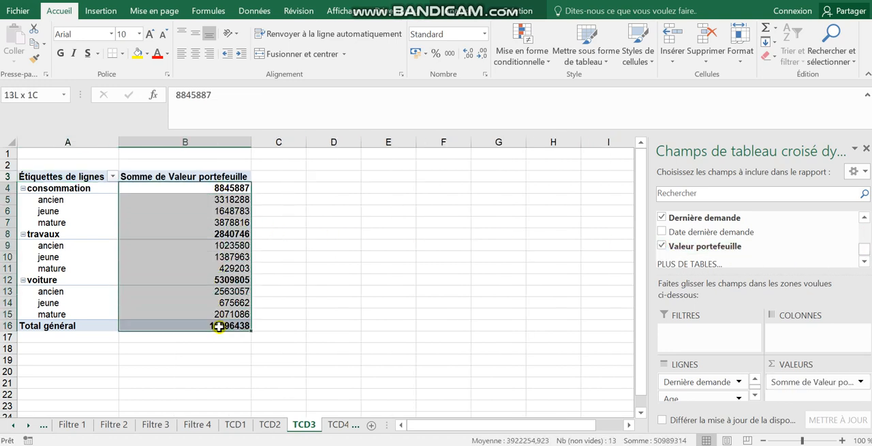
click(484, 34)
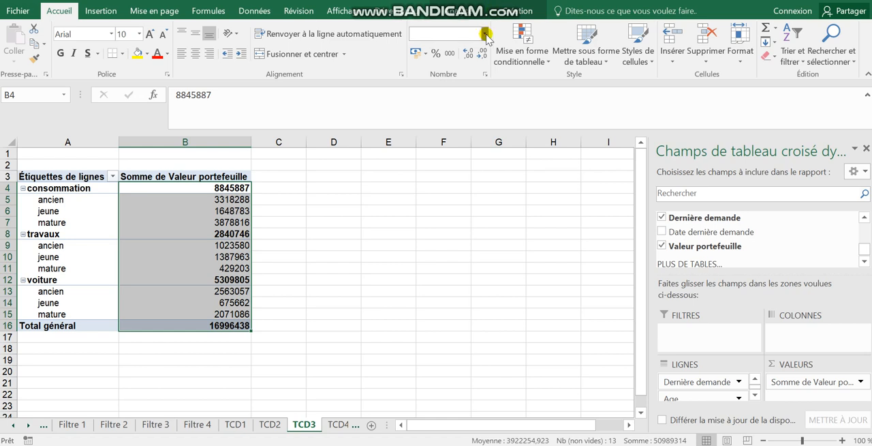
click(469, 117)
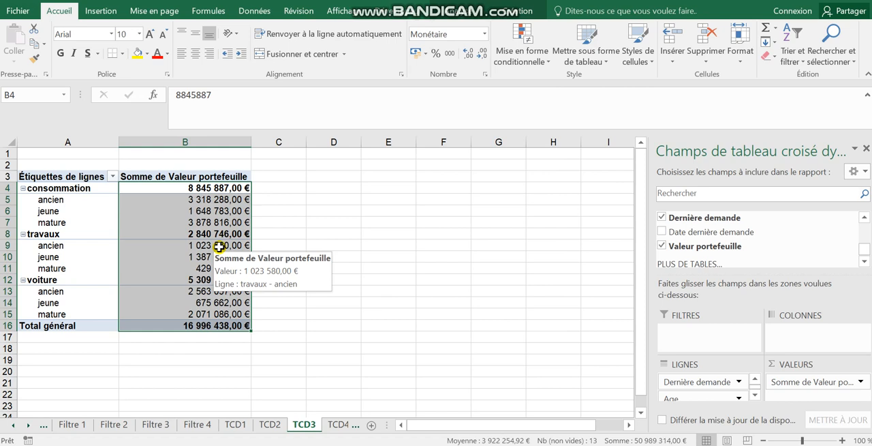
Try the percentage style on the portfolio sums in B4:B16 and restore the Monétaire format
click(436, 53)
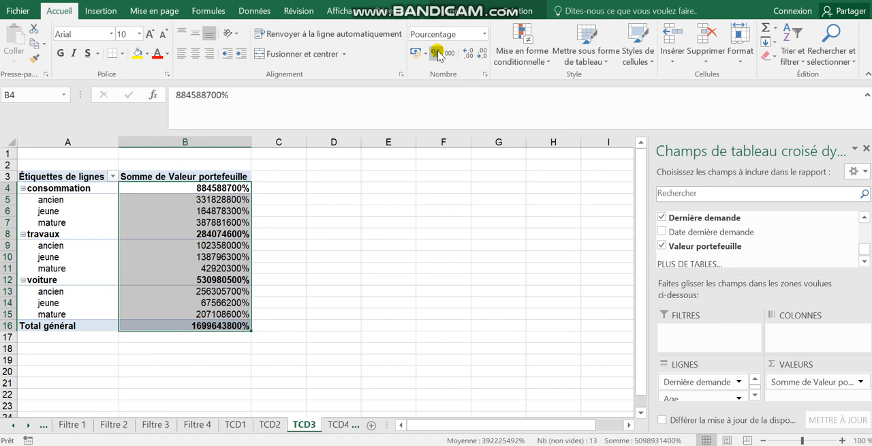
click(484, 34)
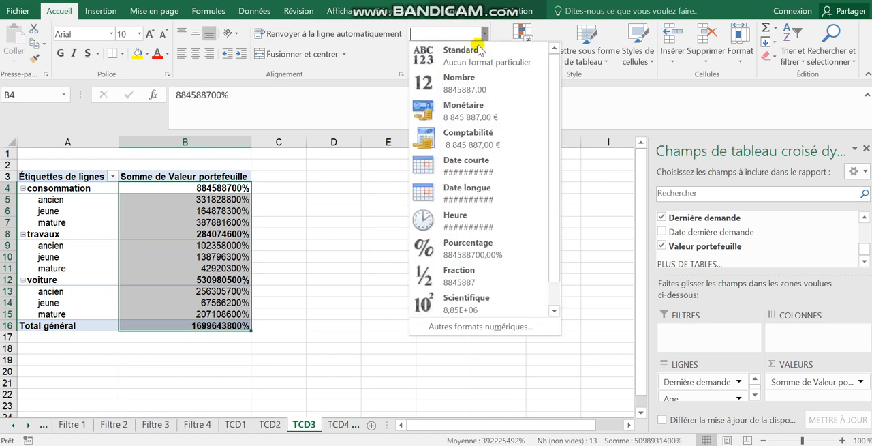
click(466, 113)
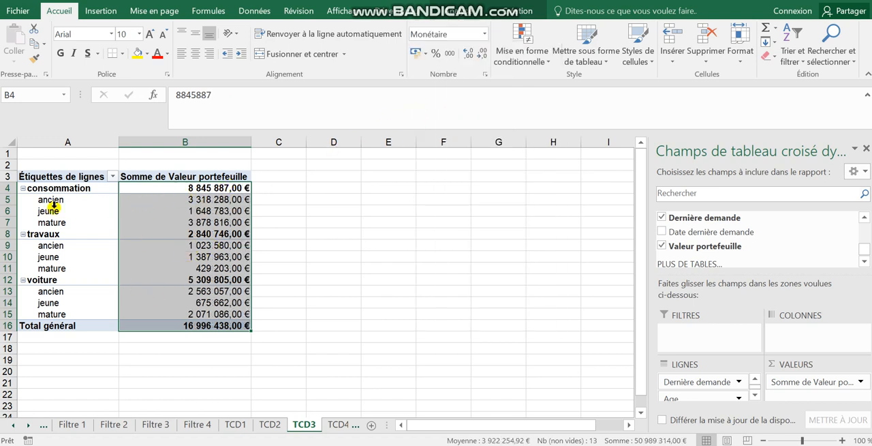
mouse_move(217, 202)
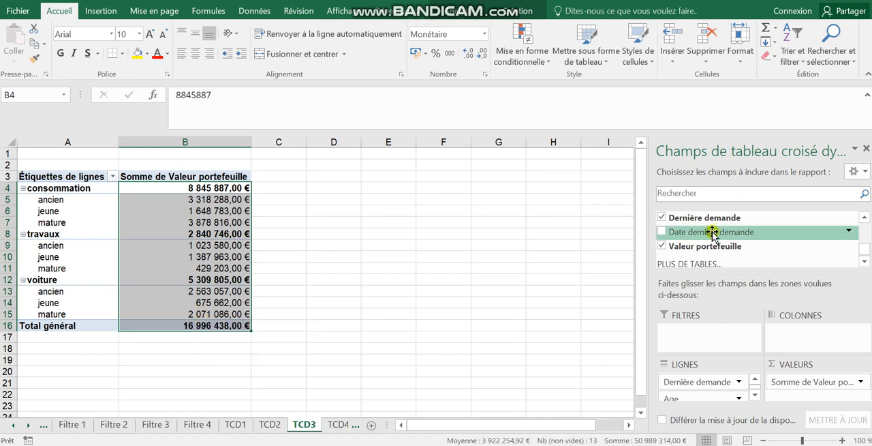
click(662, 246)
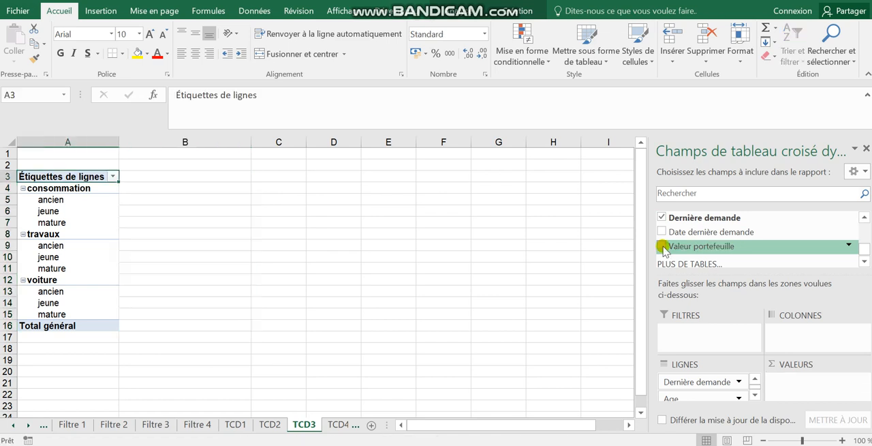
click(661, 246)
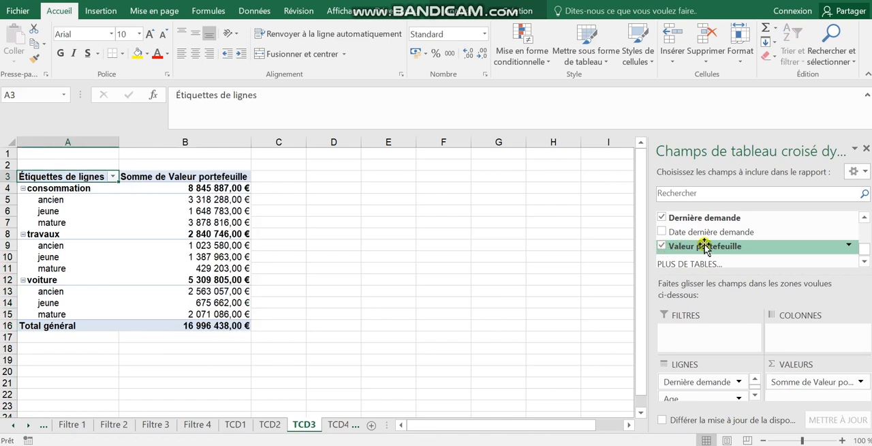
Add Valeur portefeuille a second time to the TCD3 values and summarize that column by Moyenne
drag(705, 249, 802, 390)
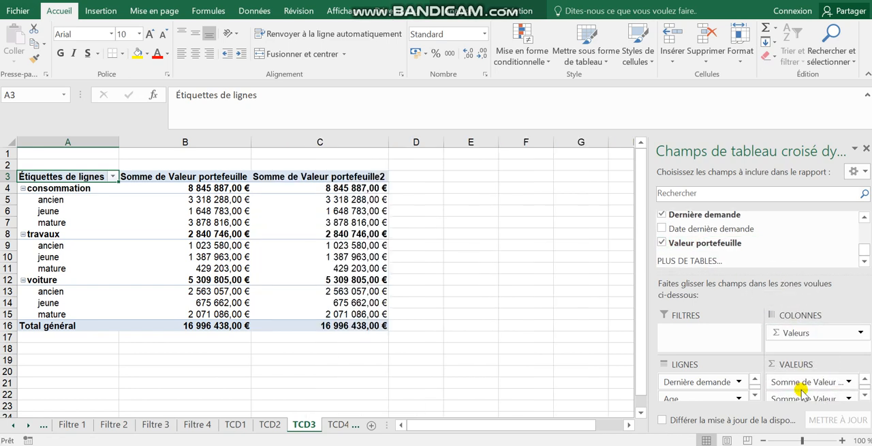
click(349, 200)
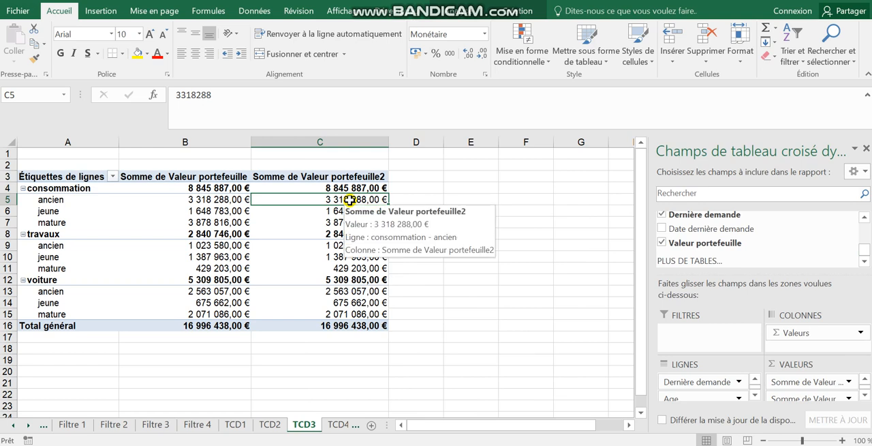
right_click(348, 200)
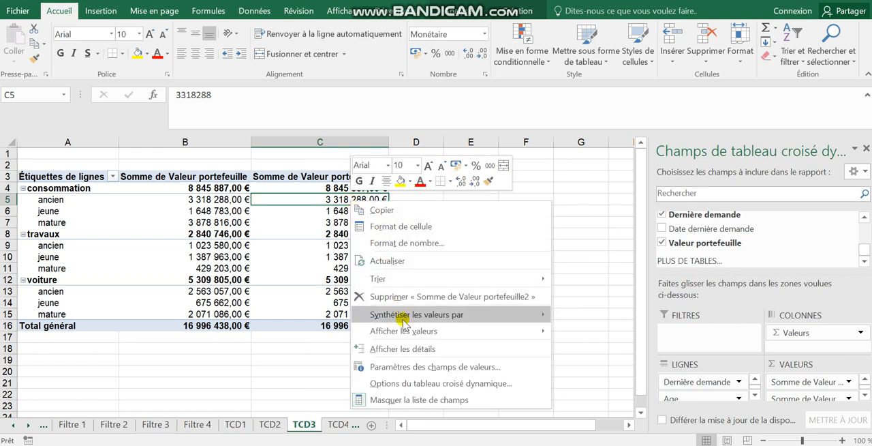
mouse_move(403, 318)
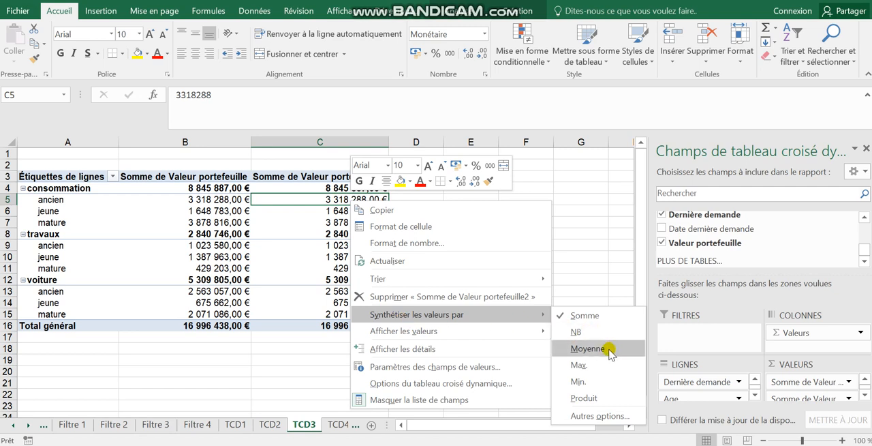
click(587, 348)
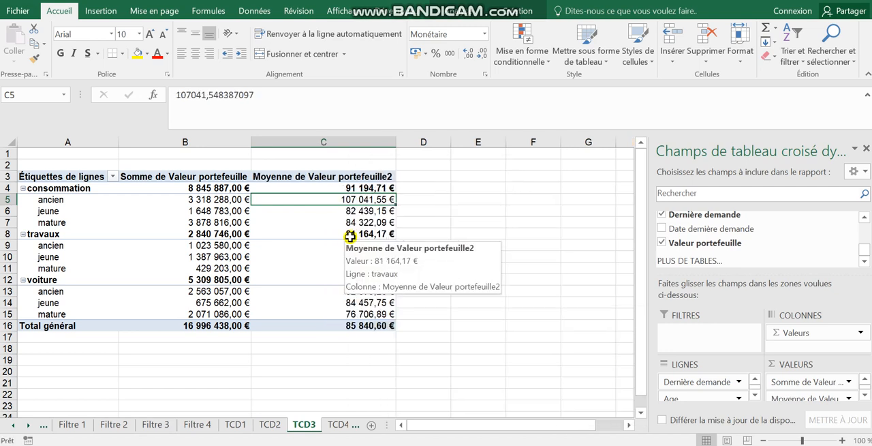
mouse_move(348, 199)
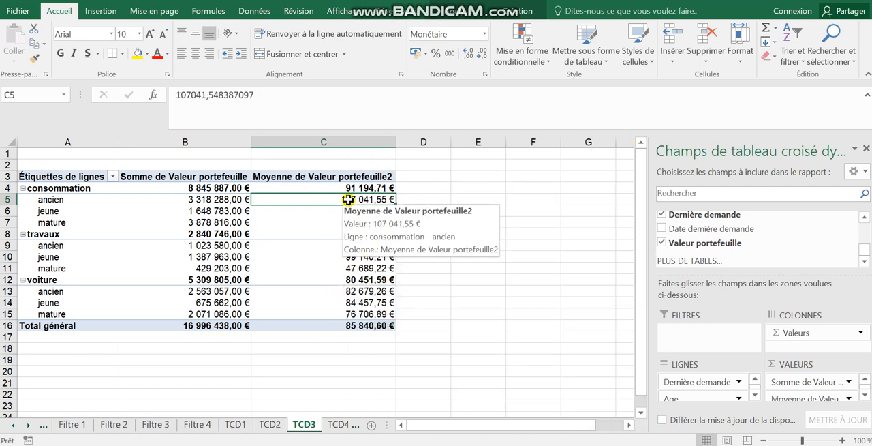
Add a third Valeur portefeuille column to the TCD3 values and show it as % du total général
drag(736, 242, 793, 394)
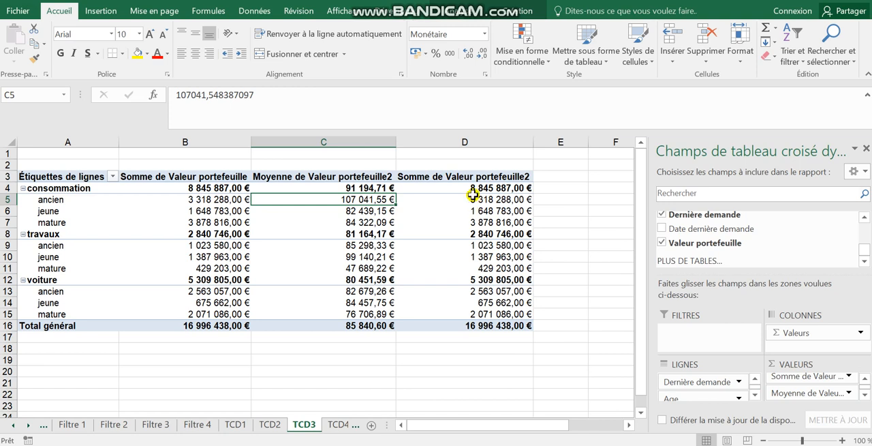
click(473, 200)
right_click(472, 200)
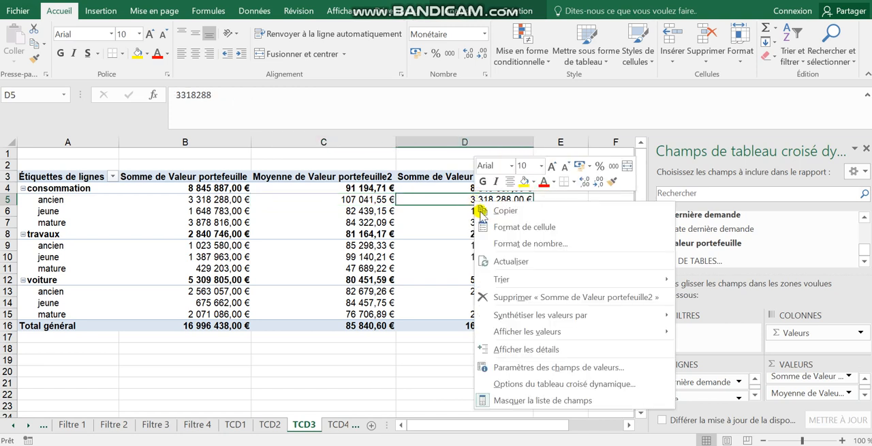
mouse_move(529, 315)
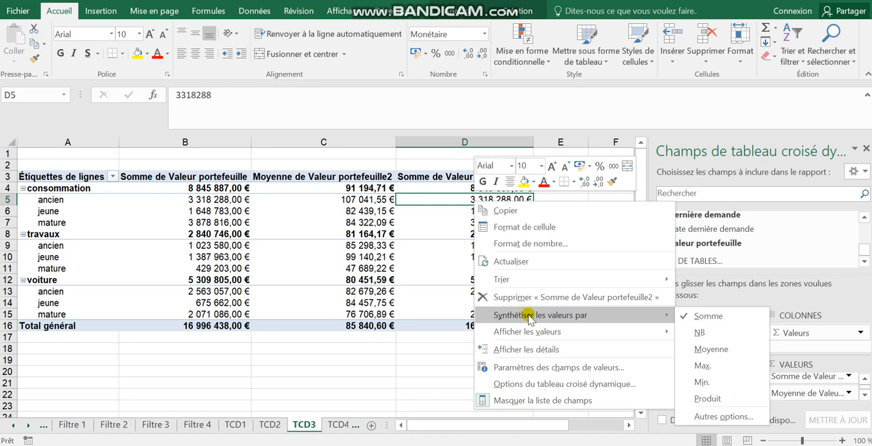
mouse_move(534, 333)
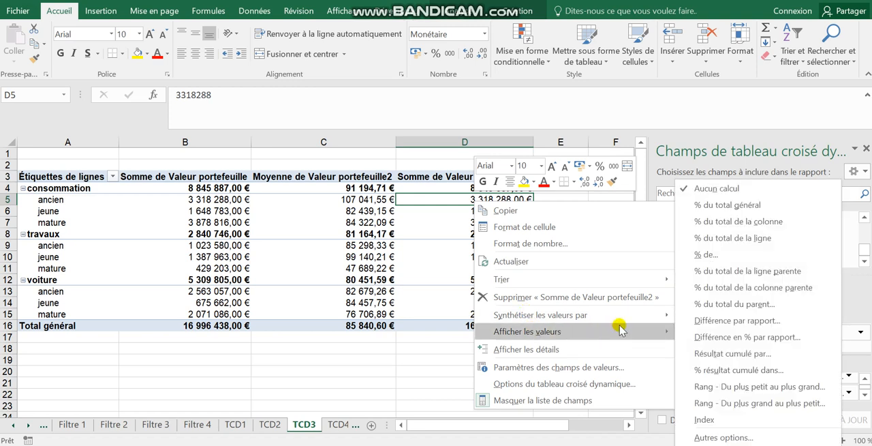
click(719, 207)
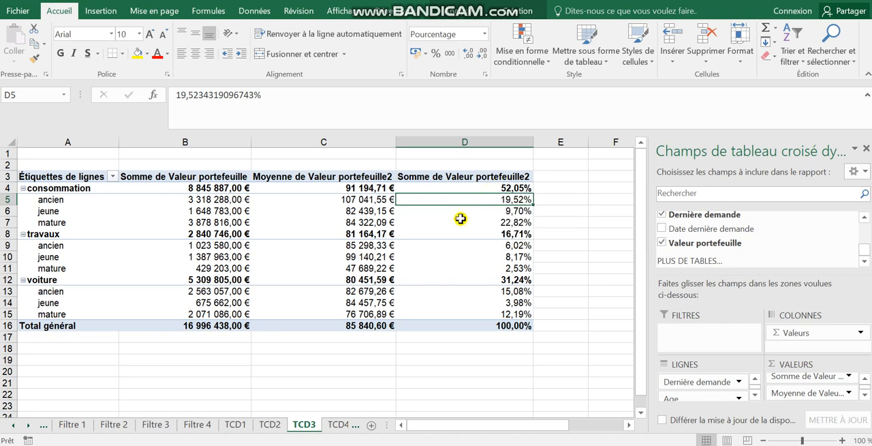
mouse_move(465, 237)
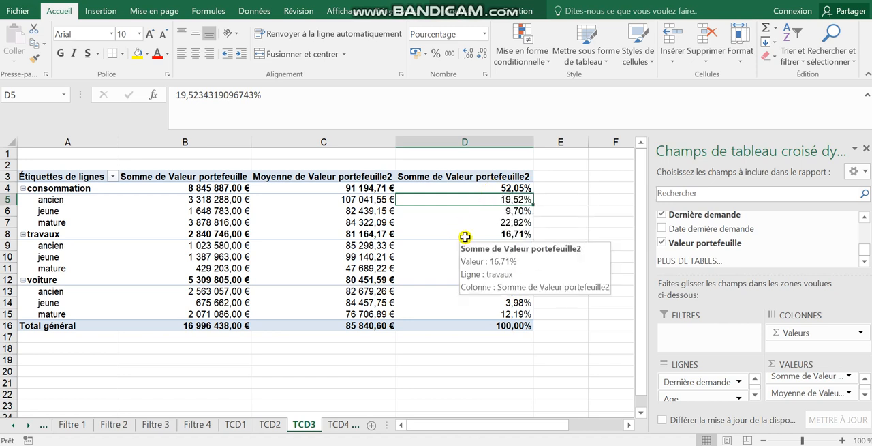
mouse_move(459, 280)
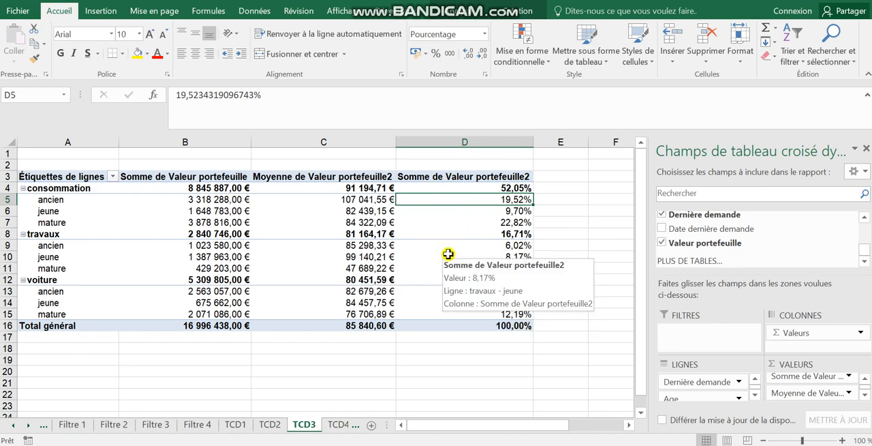
Check the fourth request in Word and add Date dernière demande to the rows of the TCD4 pivot table
click(448, 255)
key(alt+Tab)
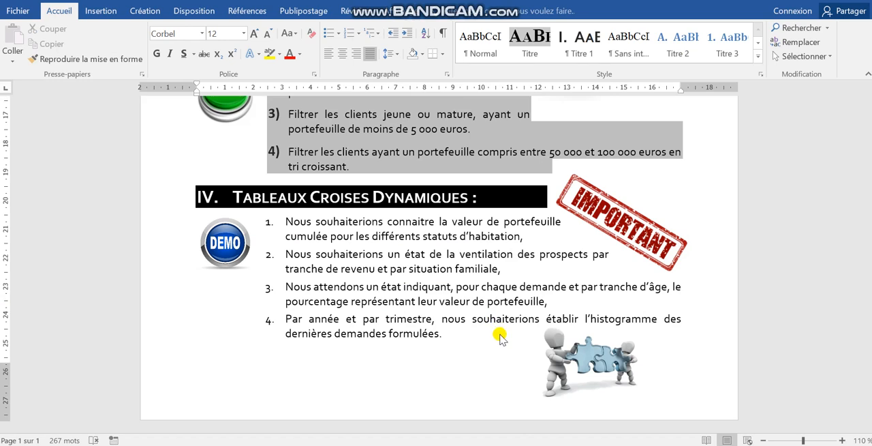
key(alt+Tab)
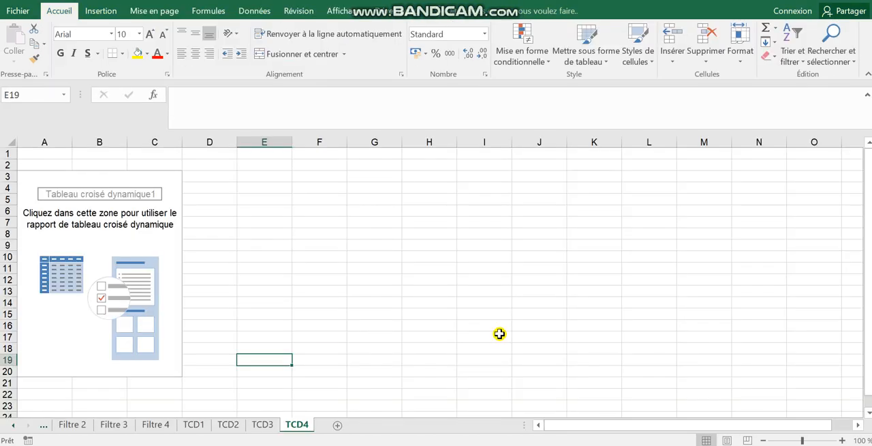
click(104, 214)
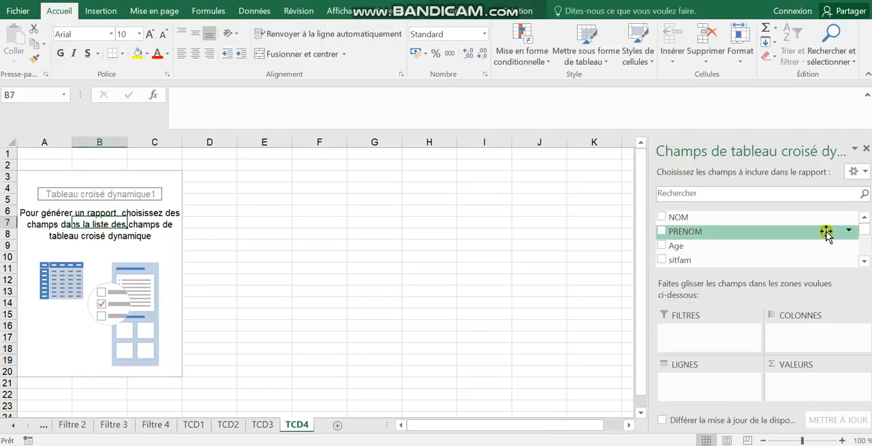
scroll(864, 261, down, 5)
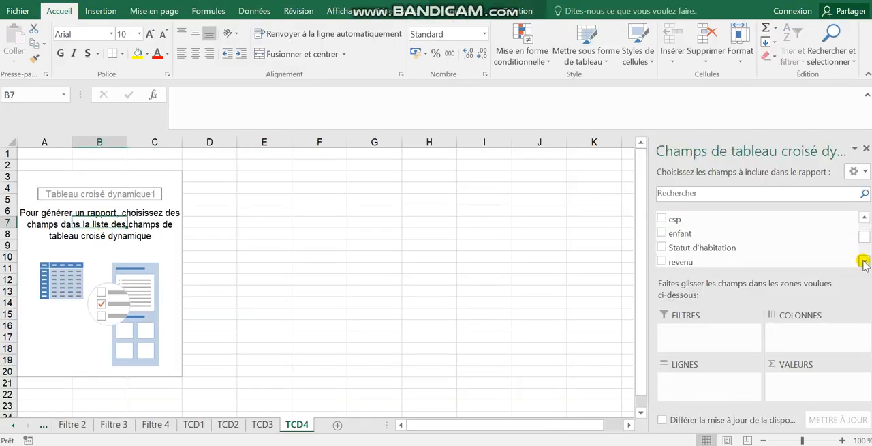
scroll(863, 262, down, 4)
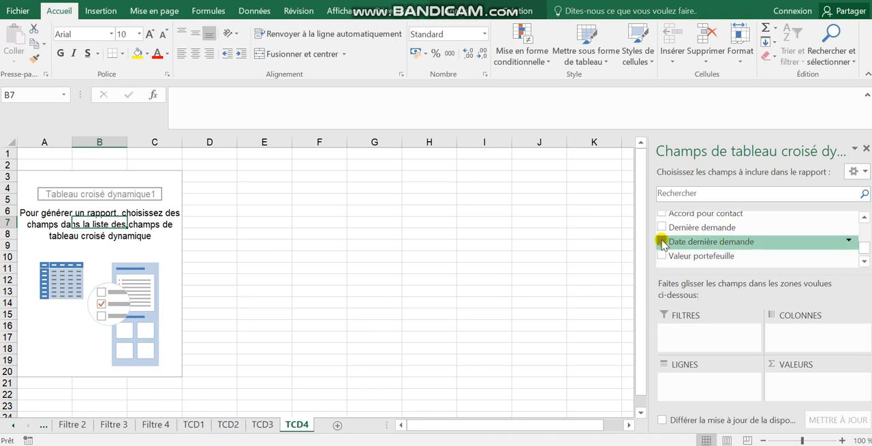
click(662, 242)
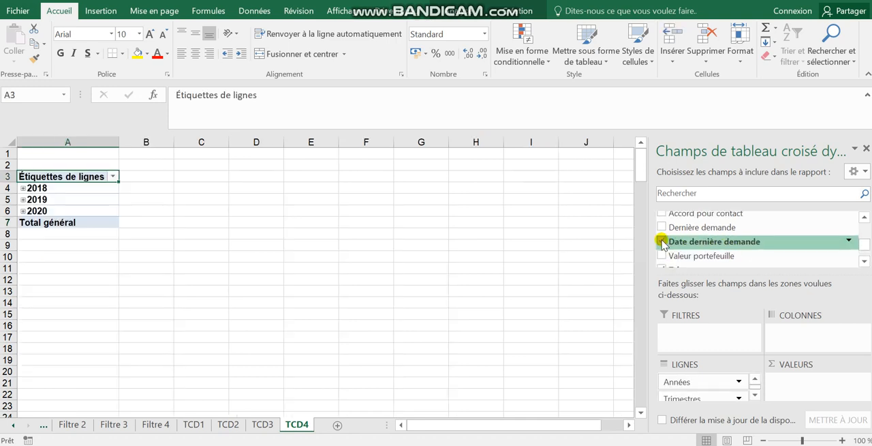
Group the TCD4 row dates by Trimestres and Années only, leaving out Mois
click(46, 189)
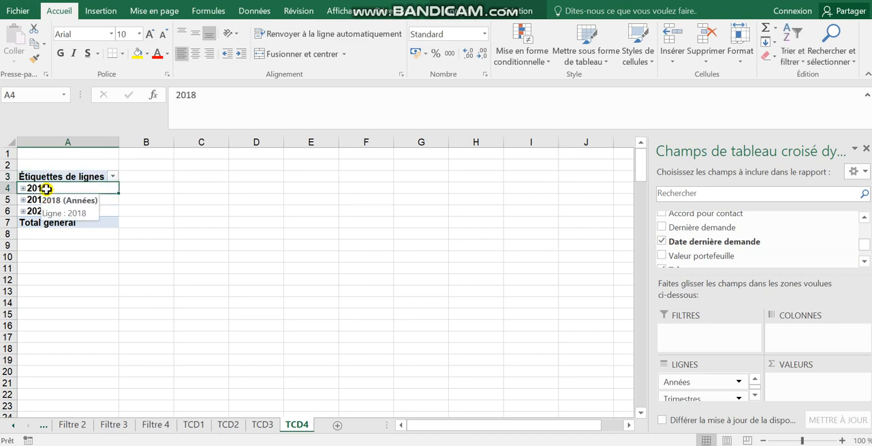
right_click(47, 189)
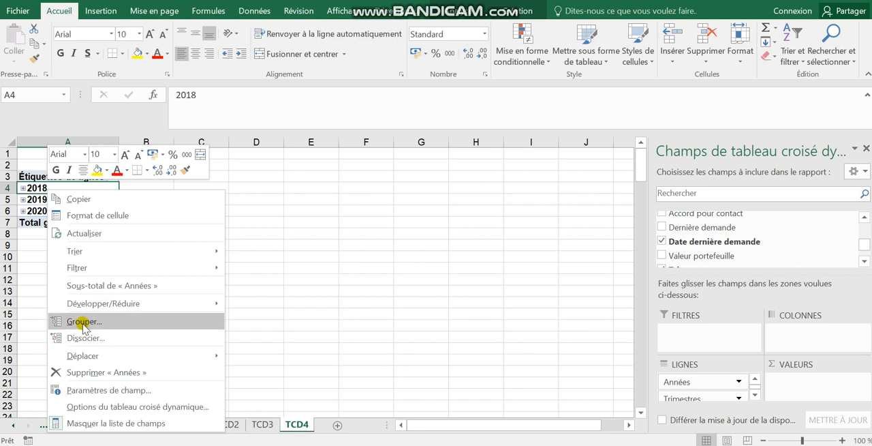
click(74, 321)
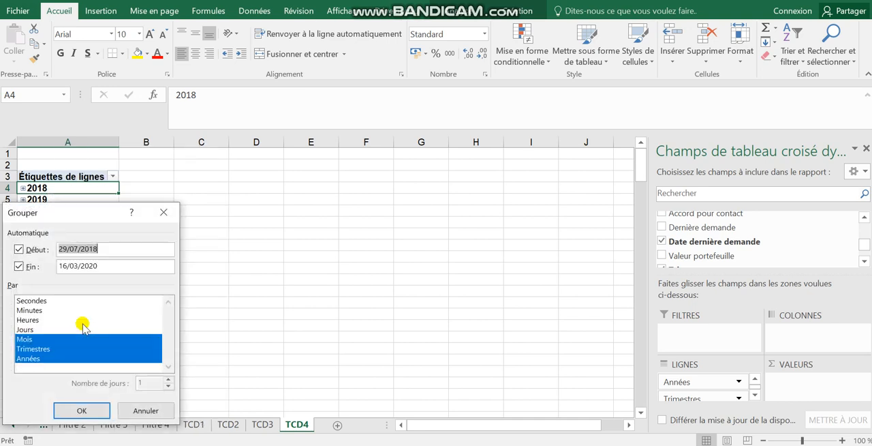
click(27, 338)
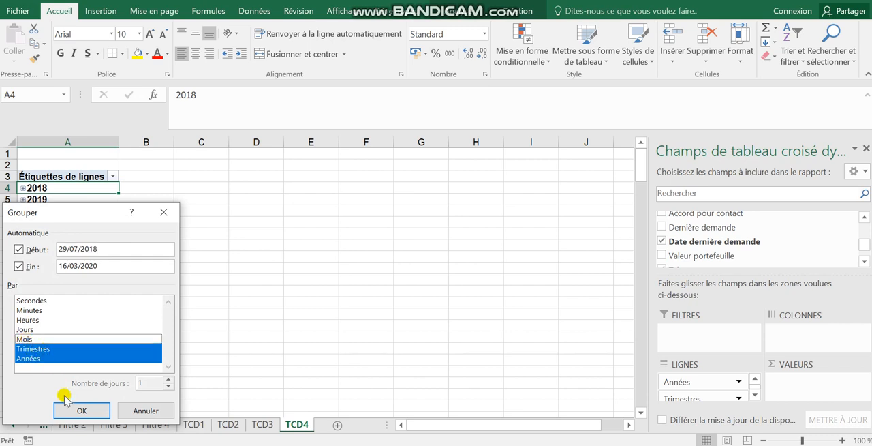
click(79, 410)
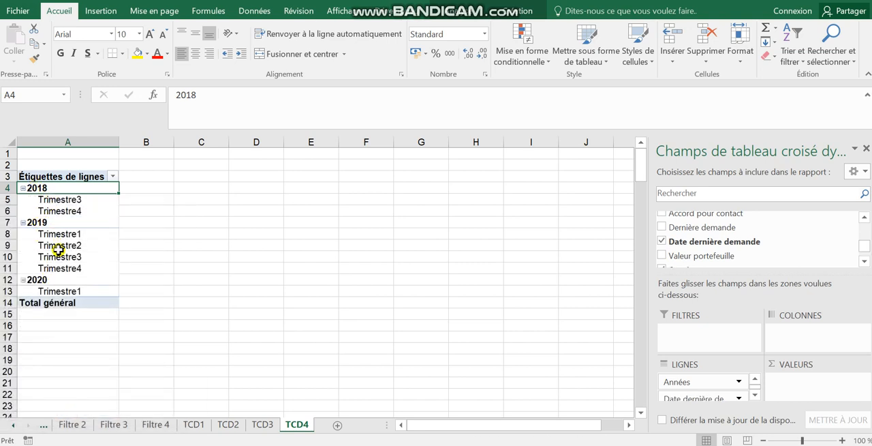
Try Dernière demande in the TCD4 rows, remove it from there and place it in the columns instead
click(863, 261)
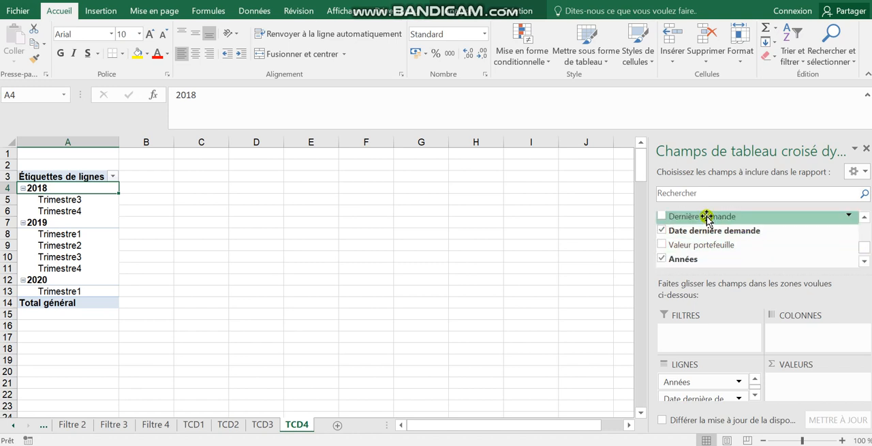
click(660, 217)
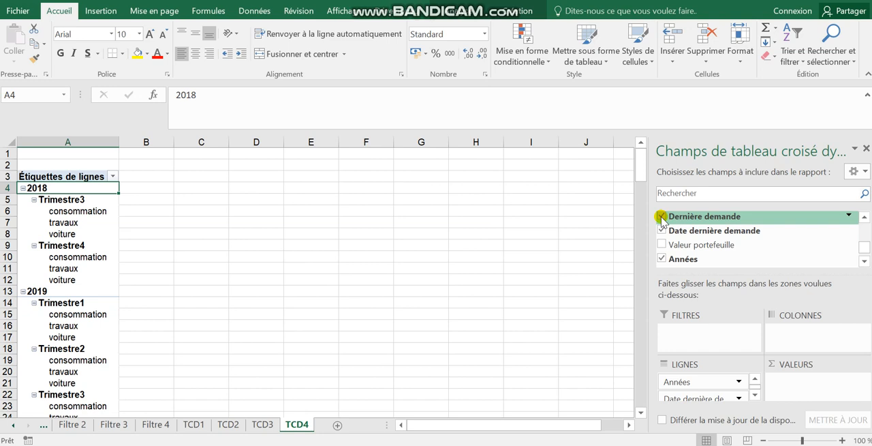
click(660, 217)
drag(661, 217, 784, 333)
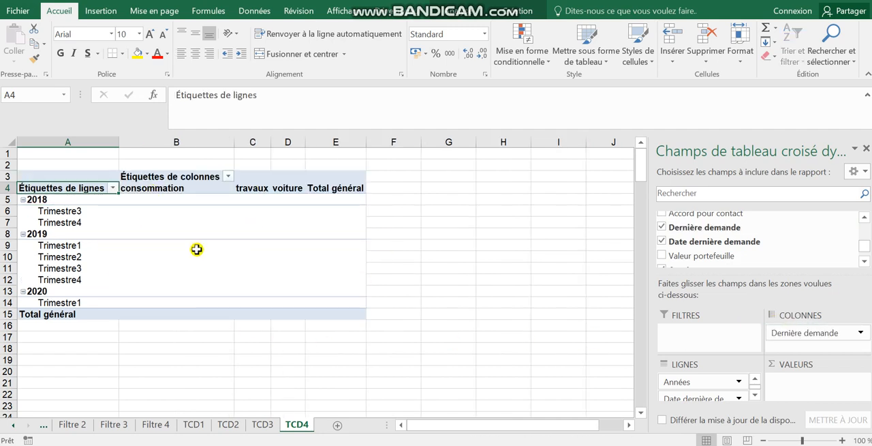
Add the NOM field to the TCD4 values as a count
drag(865, 246, 864, 222)
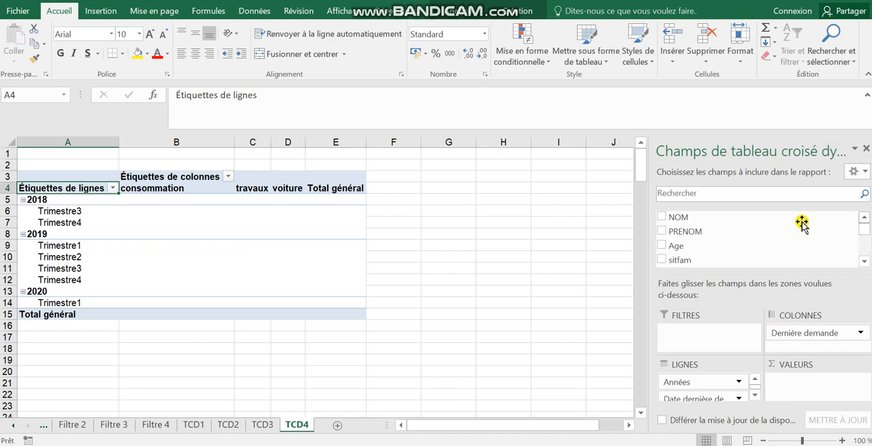
drag(680, 218, 808, 387)
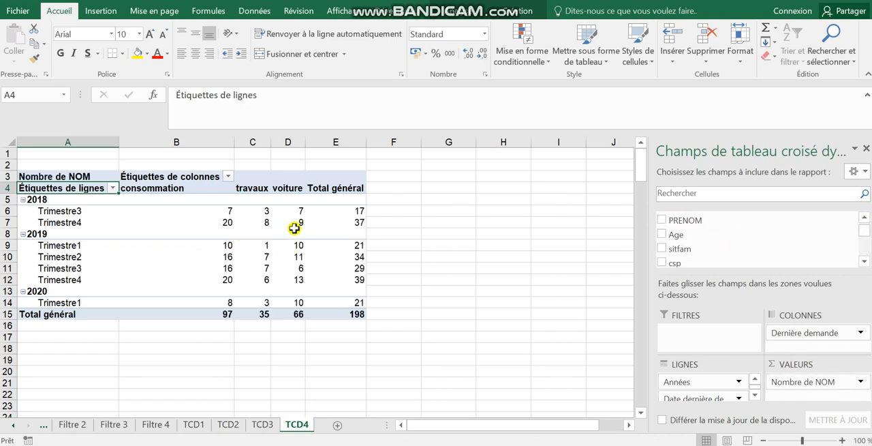
mouse_move(293, 228)
Insert a Histogramme groupé pivot chart from the TCD4 pivot table and place it beside the table, clear of its columns
click(263, 220)
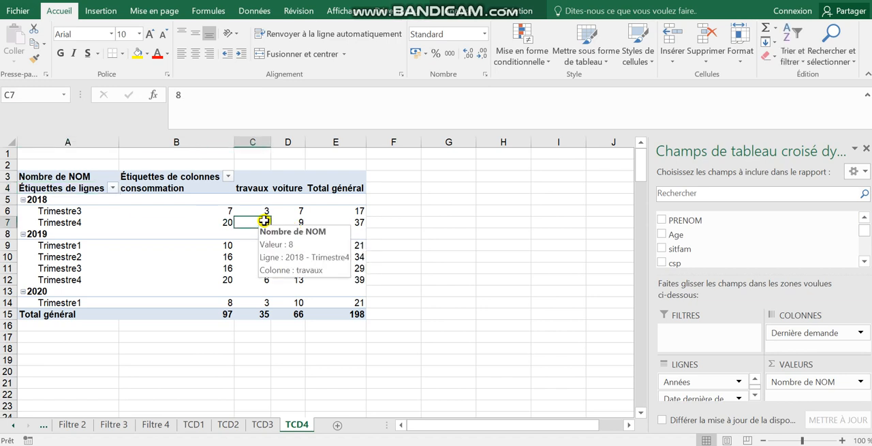
click(513, 15)
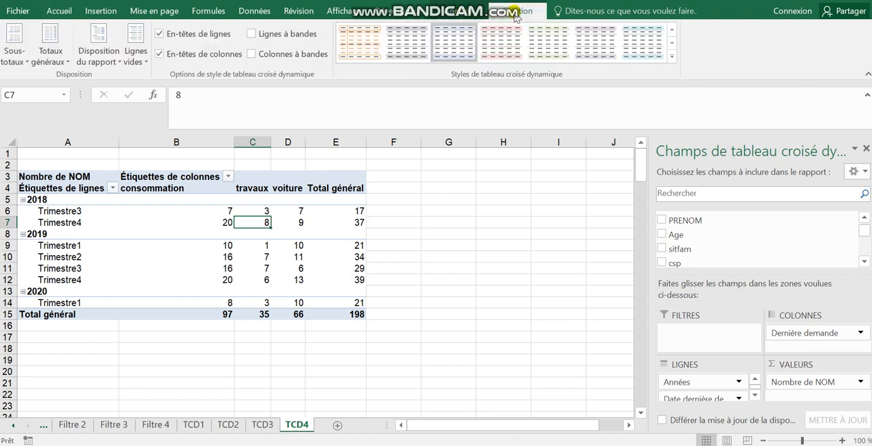
click(450, 16)
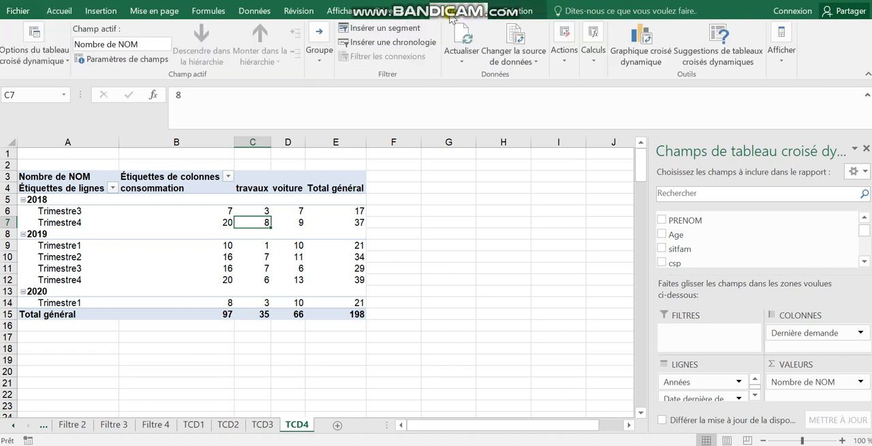
click(642, 48)
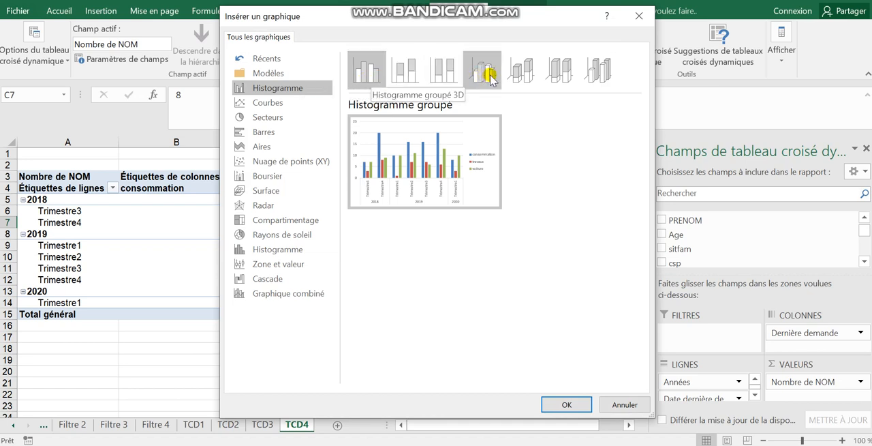
click(567, 404)
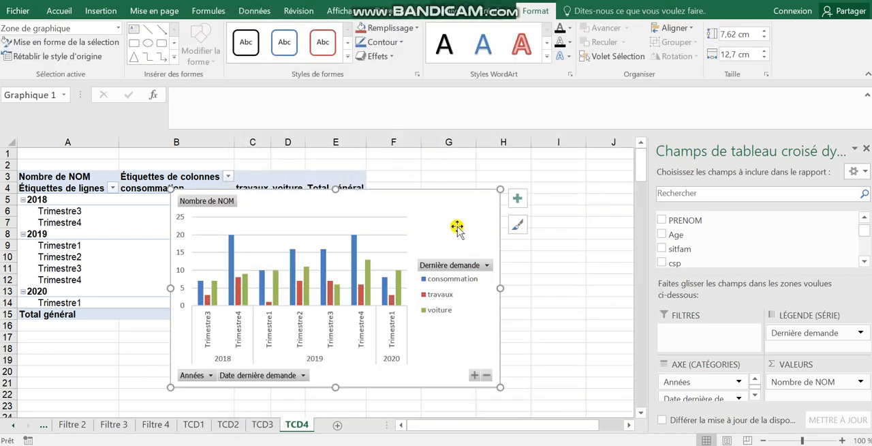
drag(456, 189, 575, 200)
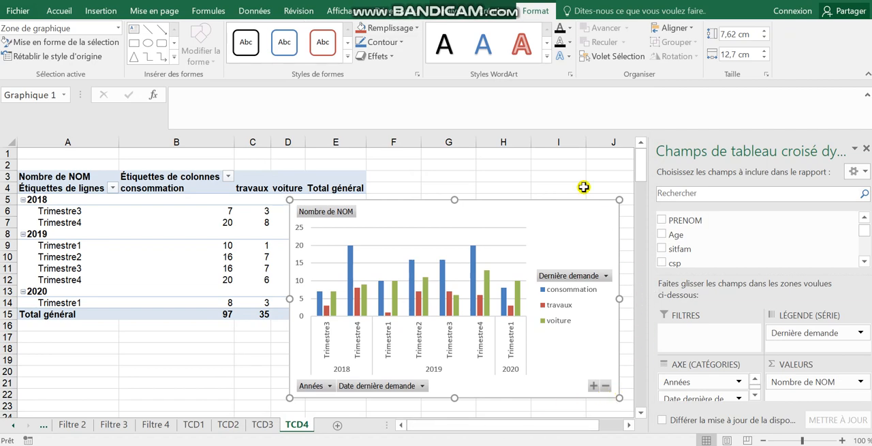
click(560, 176)
drag(570, 197, 643, 170)
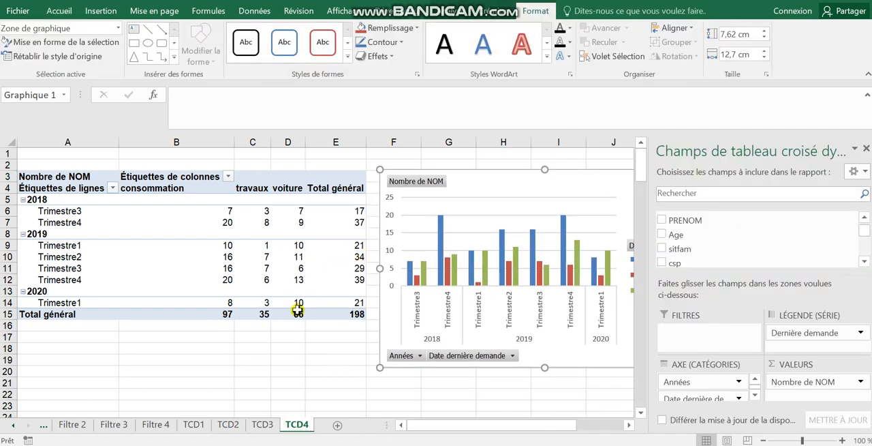
Insert a Dernière demande slicer for the TCD4 pivot table and place it to the right of the chart
click(279, 348)
click(287, 255)
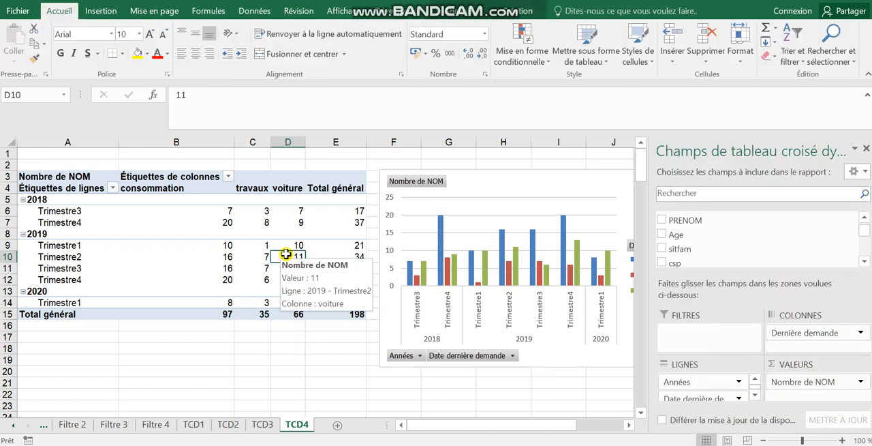
click(455, 12)
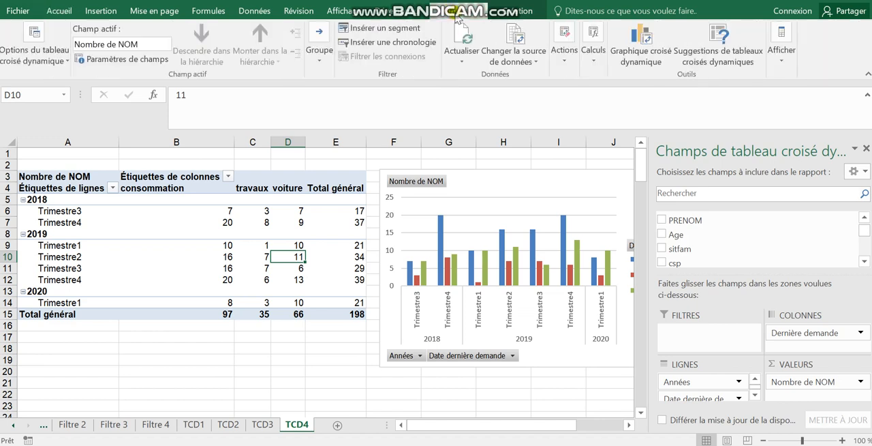
click(383, 29)
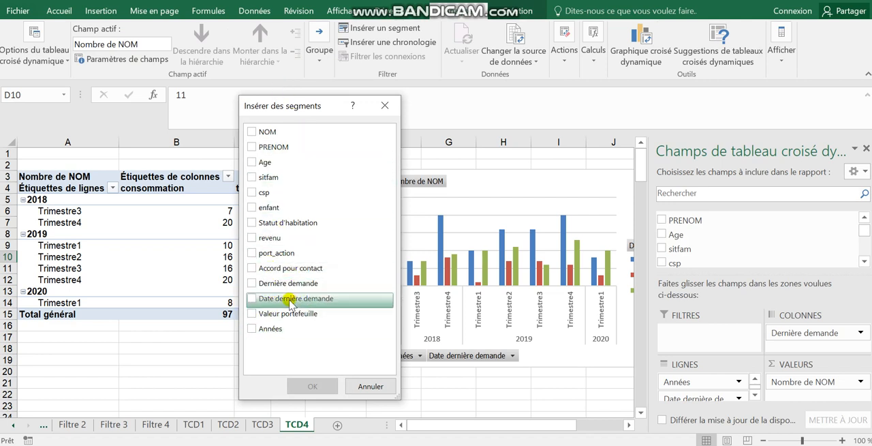
click(252, 285)
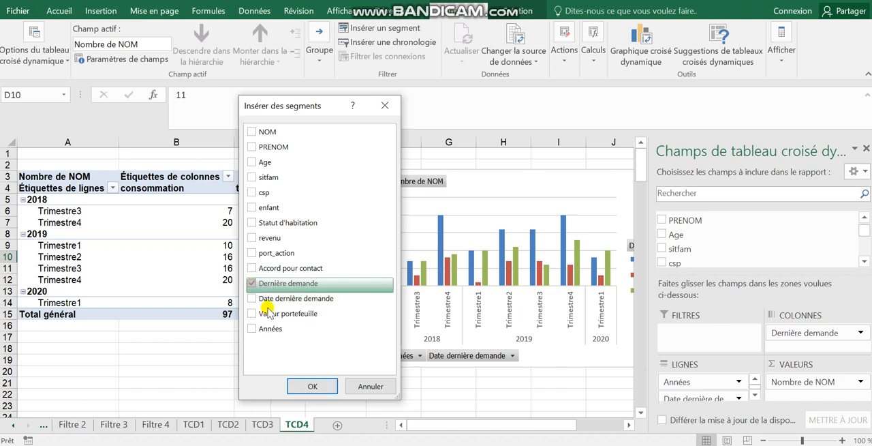
click(312, 386)
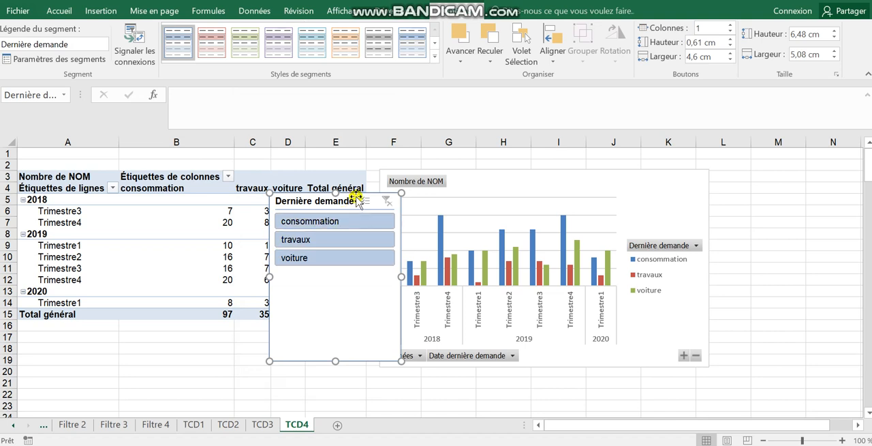
drag(356, 196, 811, 169)
click(749, 404)
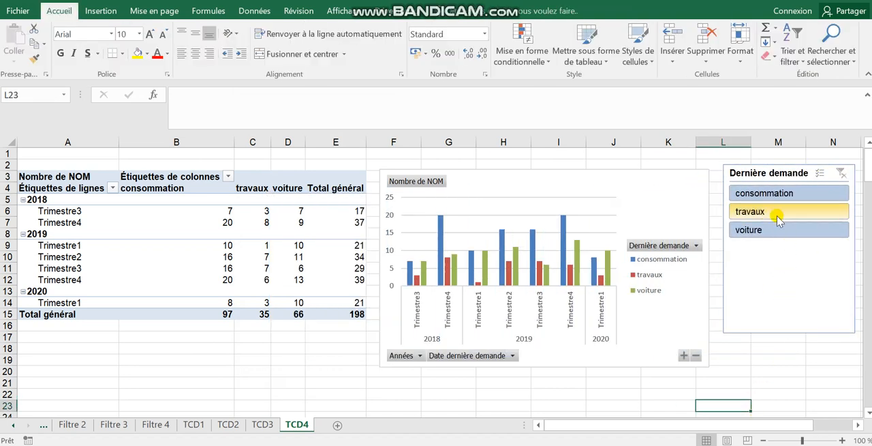
Filter TCD4 with the slicer to consommation alone, then with voiture added, and finally to consommation and travaux
click(746, 196)
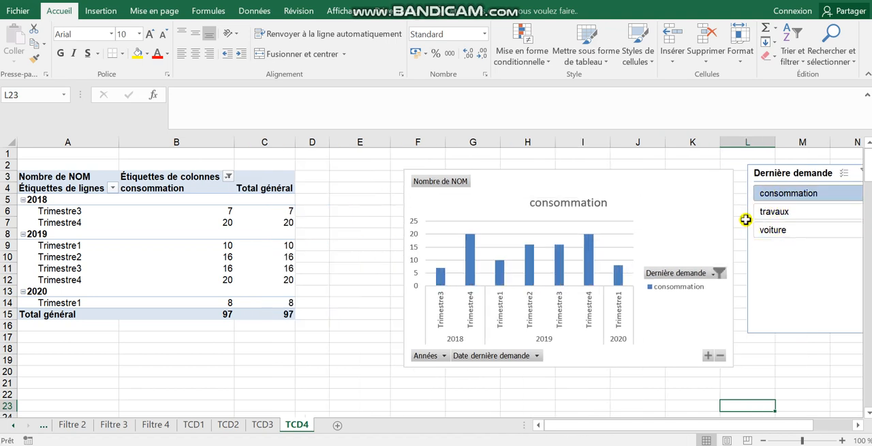
click(779, 232)
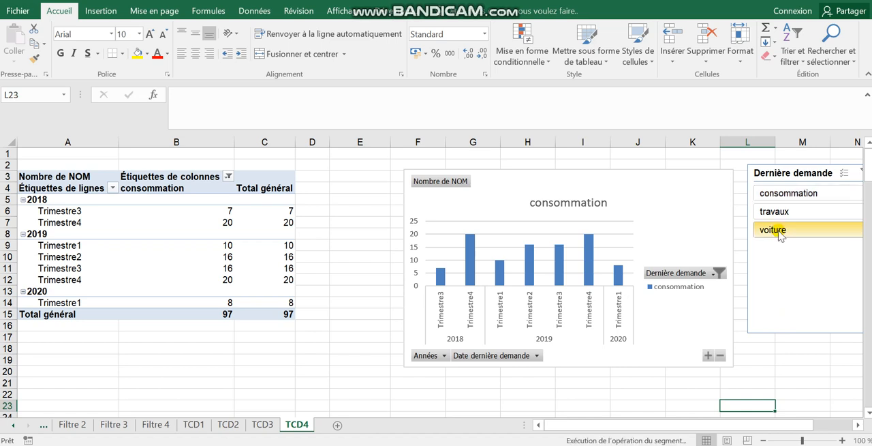
ctrl+click(773, 195)
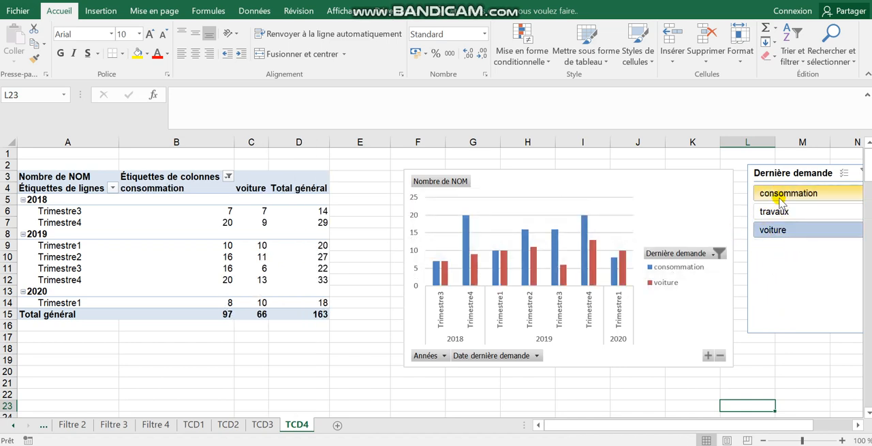
drag(779, 198, 778, 210)
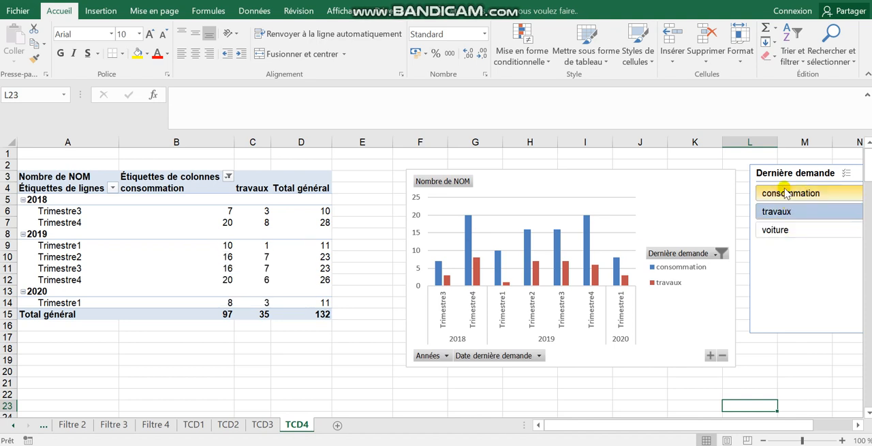
Check the slicer option available for the data table on the Filtre 3 sheet and return to TCD4
click(114, 424)
click(442, 196)
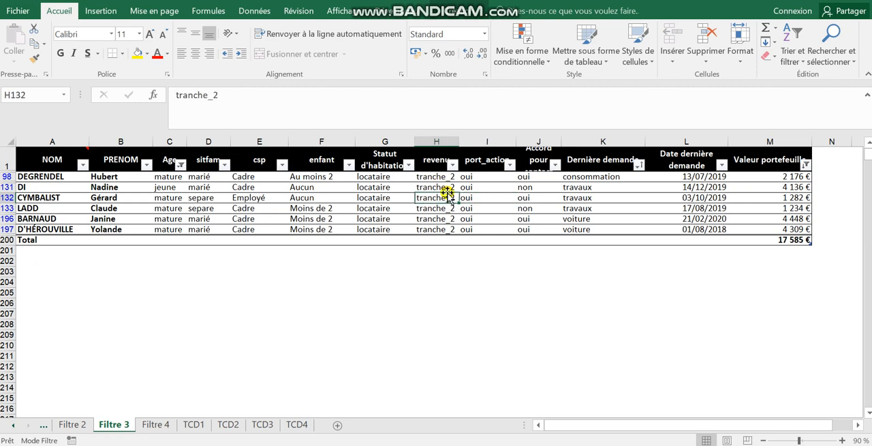
click(462, 12)
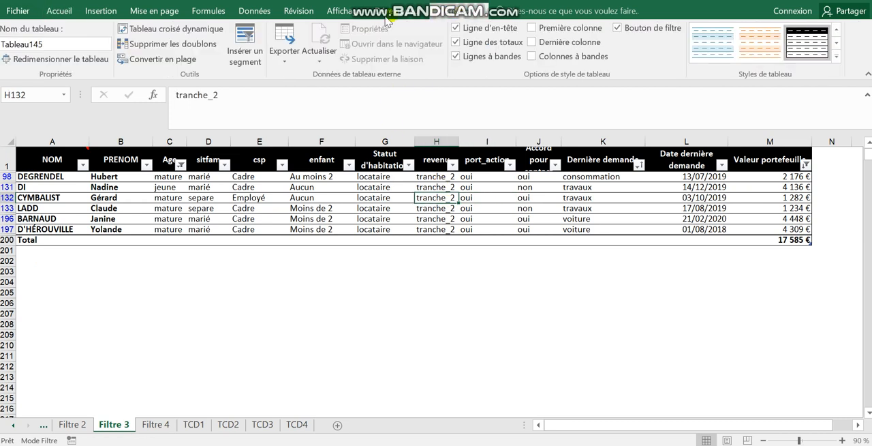
click(238, 54)
click(293, 424)
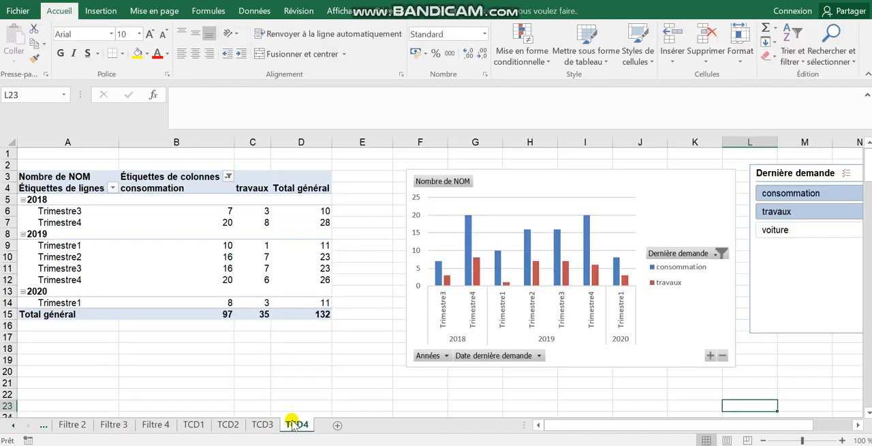